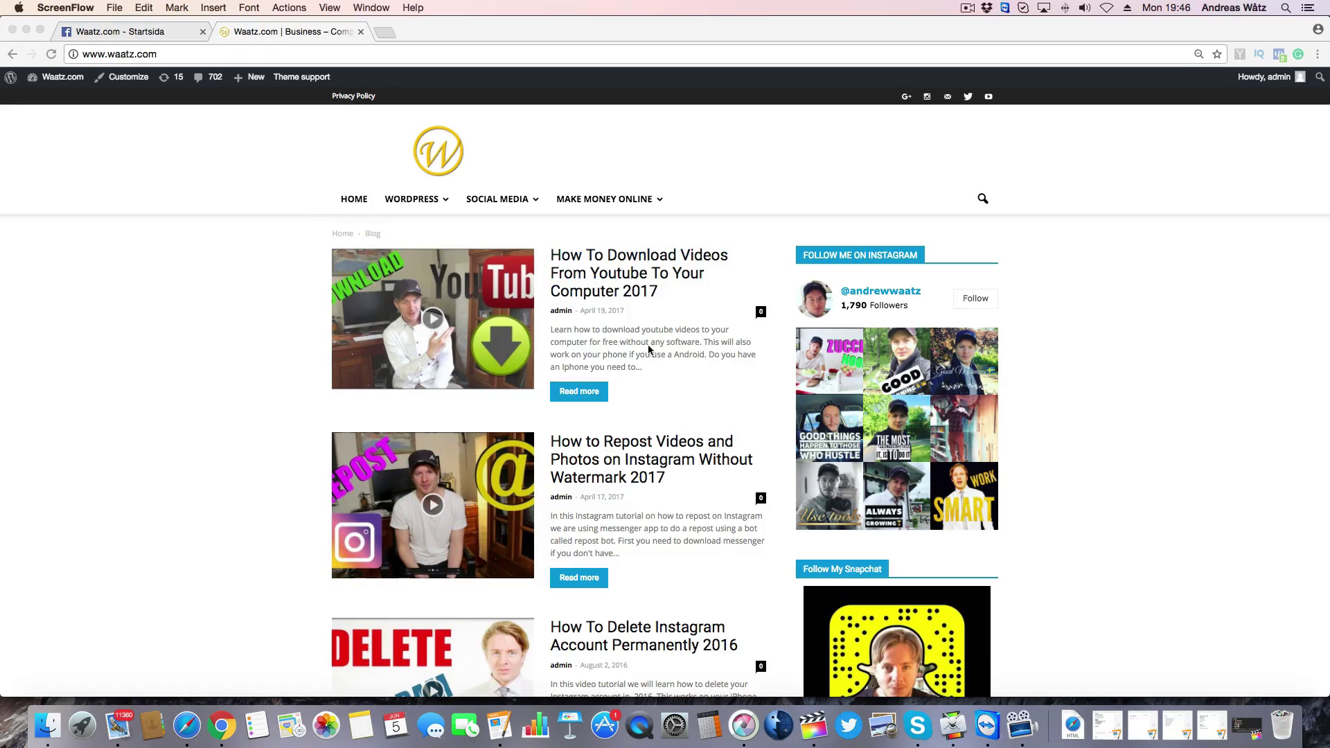
Go to the dashboard and open Plugins > Add New.
{"action": "left_click", "coordinate": [57, 83]}
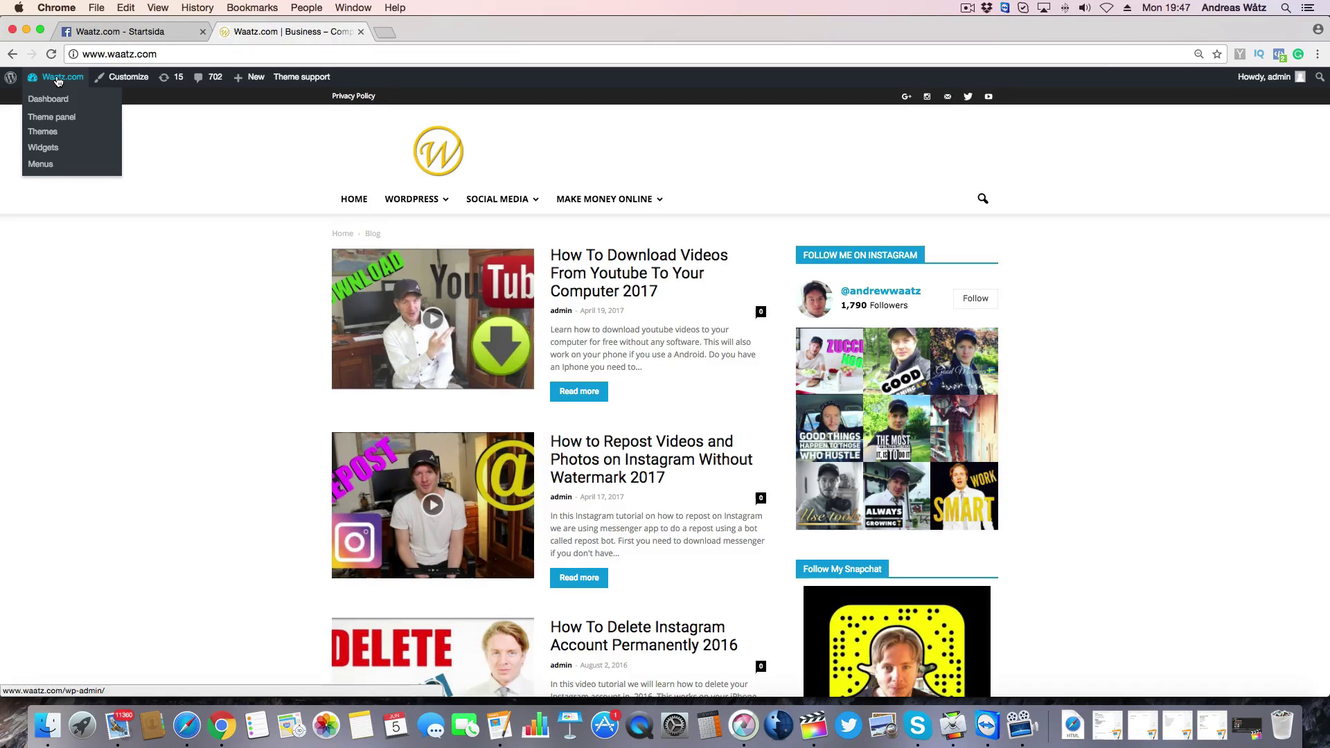
{"action": "left_click", "coordinate": [57, 82]}
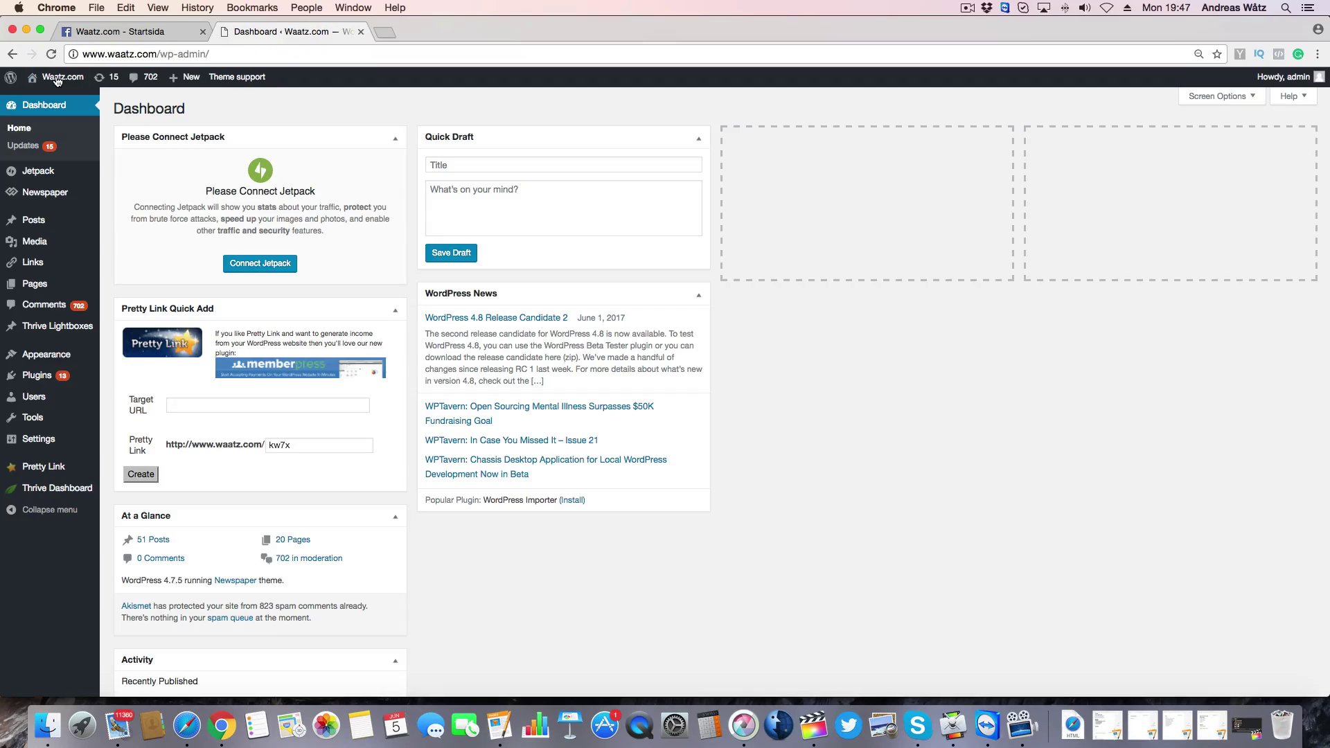
{"action": "mouse_move", "coordinate": [39, 379]}
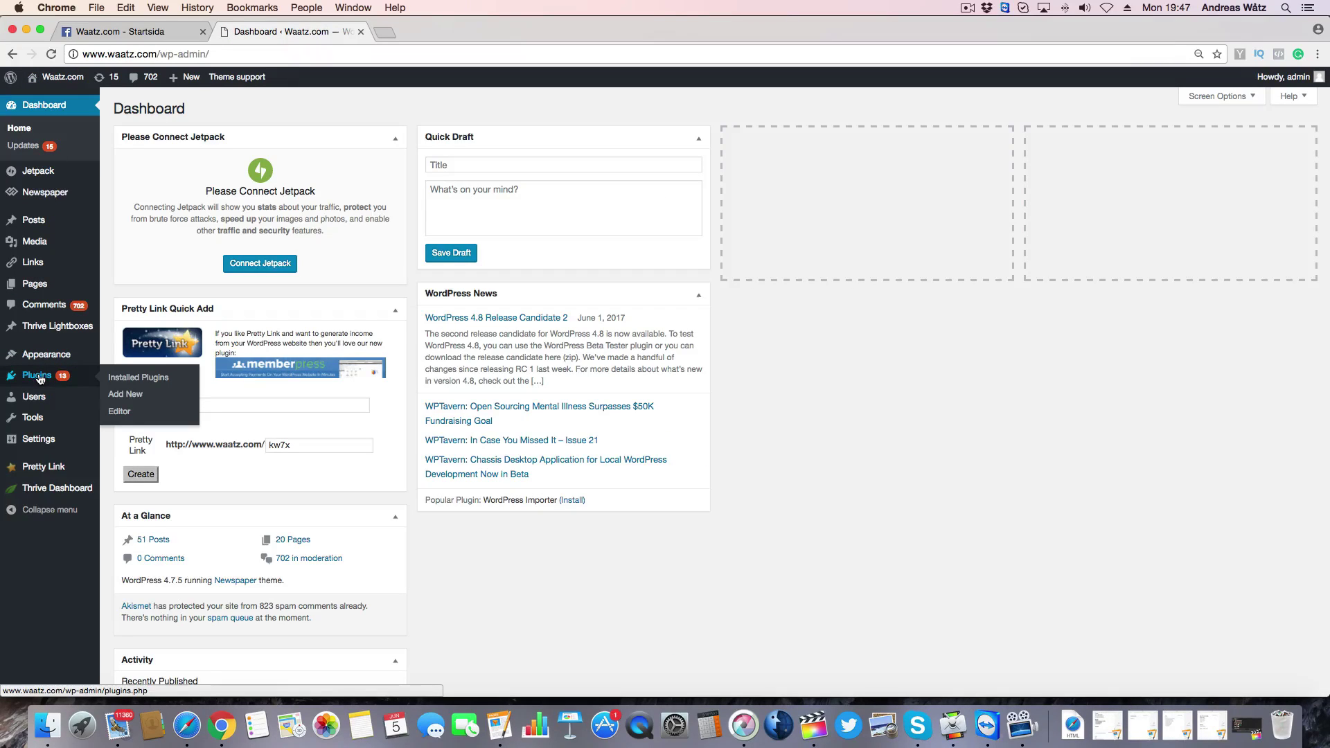
{"action": "left_click", "coordinate": [131, 395]}
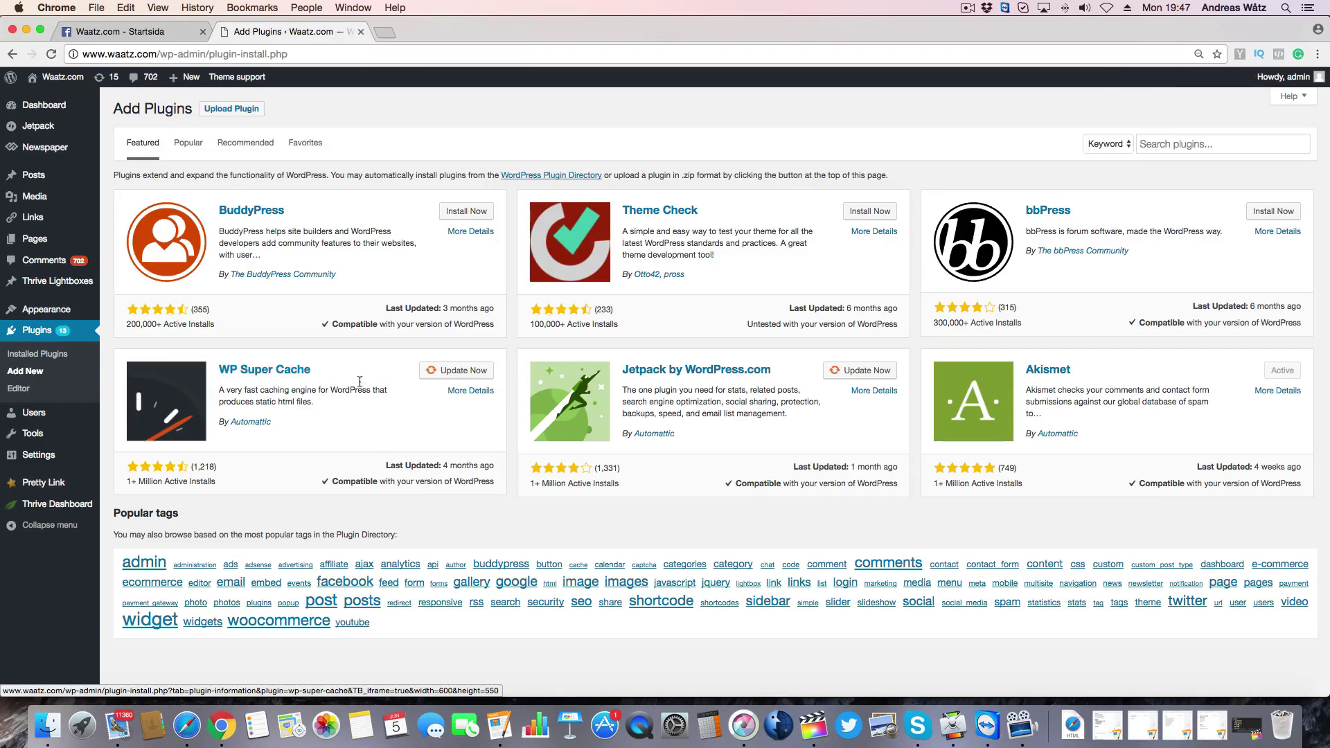
Search for 'Facebook Page Plugin', then install and activate it.
{"action": "left_click", "coordinate": [1149, 145]}
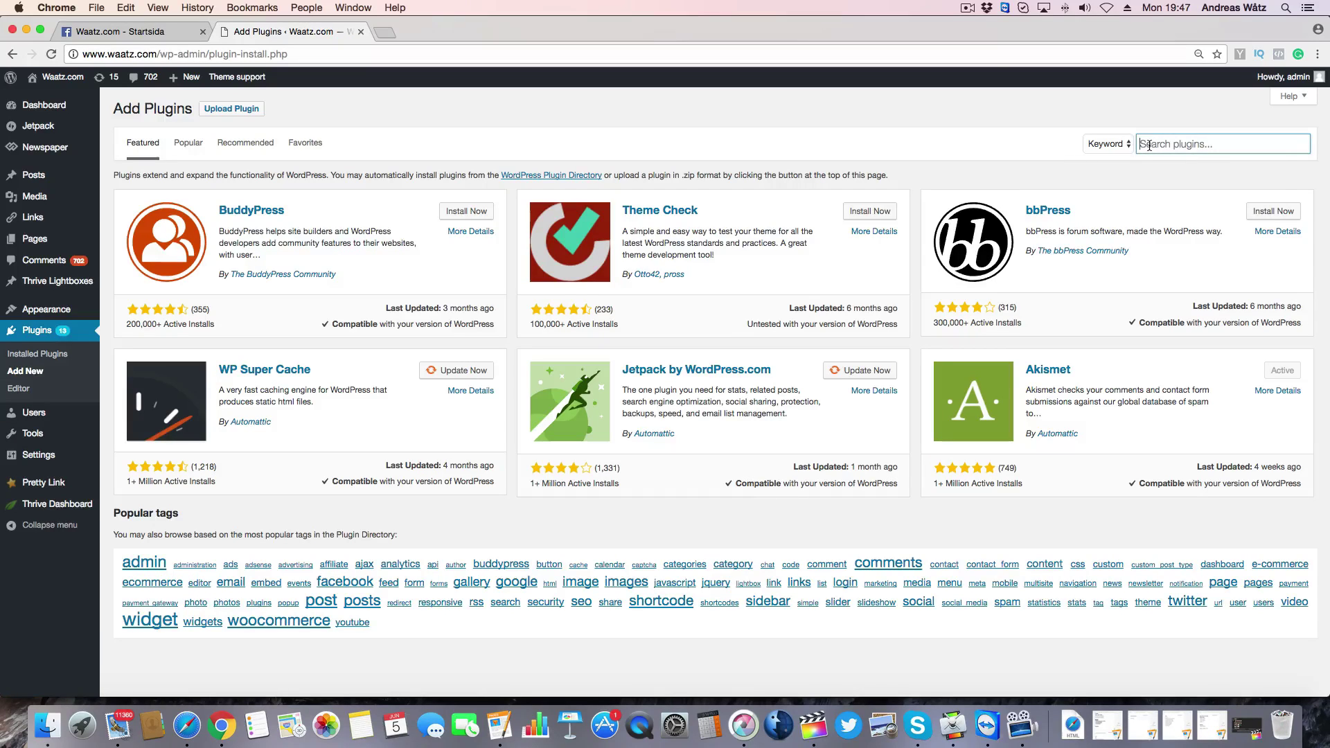
{"action": "right_click", "coordinate": [1150, 145]}
{"action": "left_click", "coordinate": [1177, 213]}
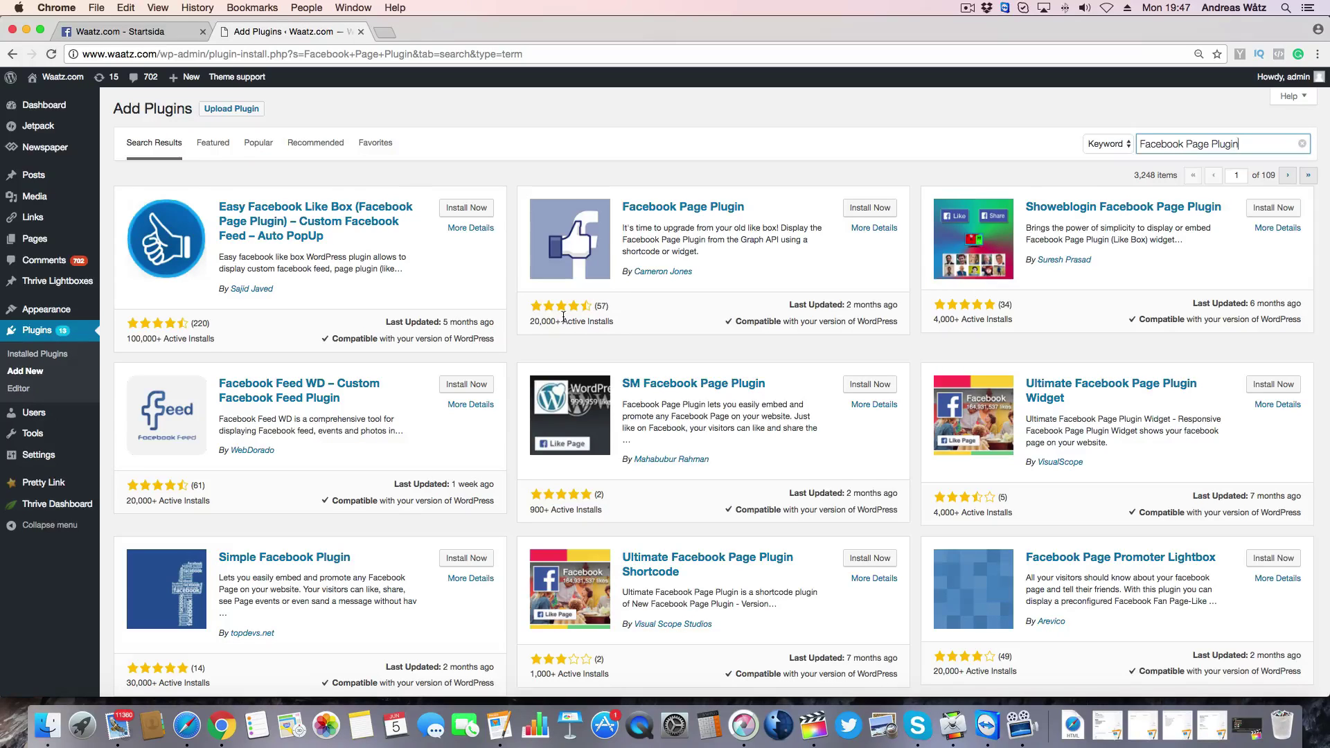
{"action": "left_click", "coordinate": [870, 209]}
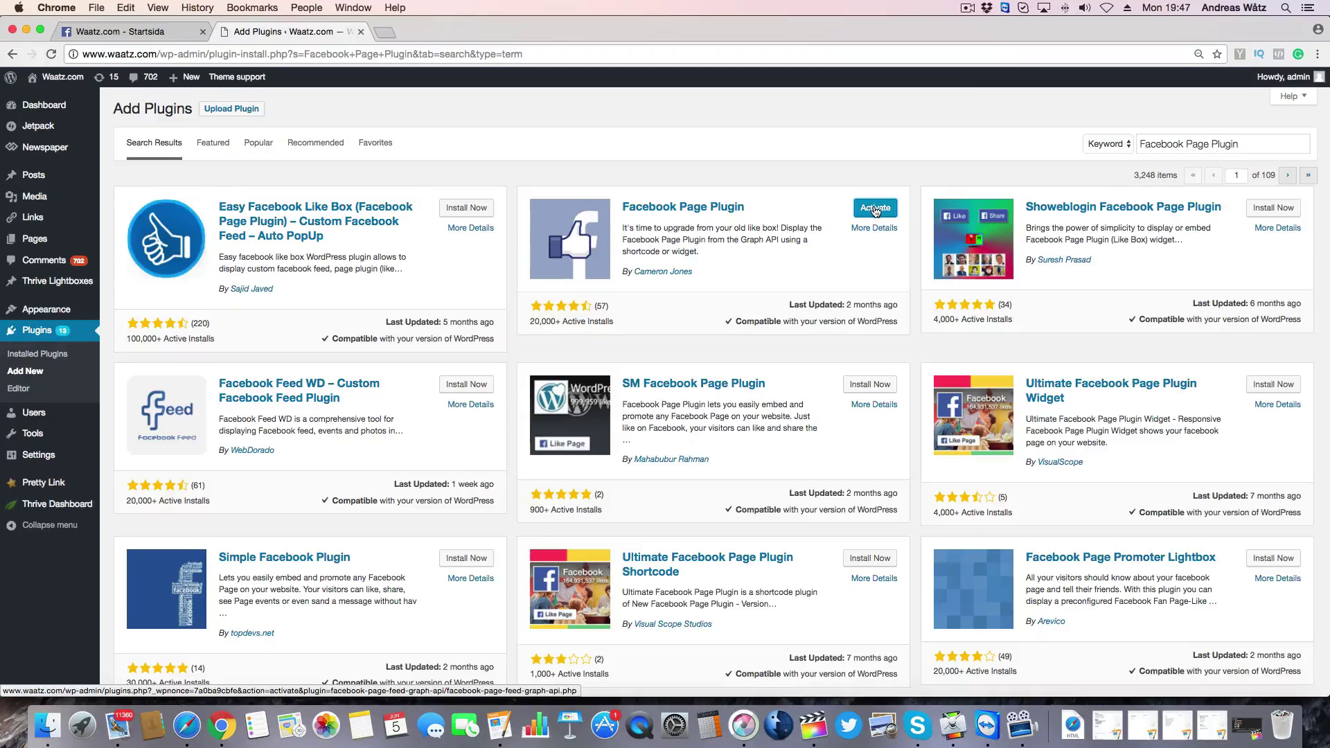
{"action": "left_click", "coordinate": [875, 208]}
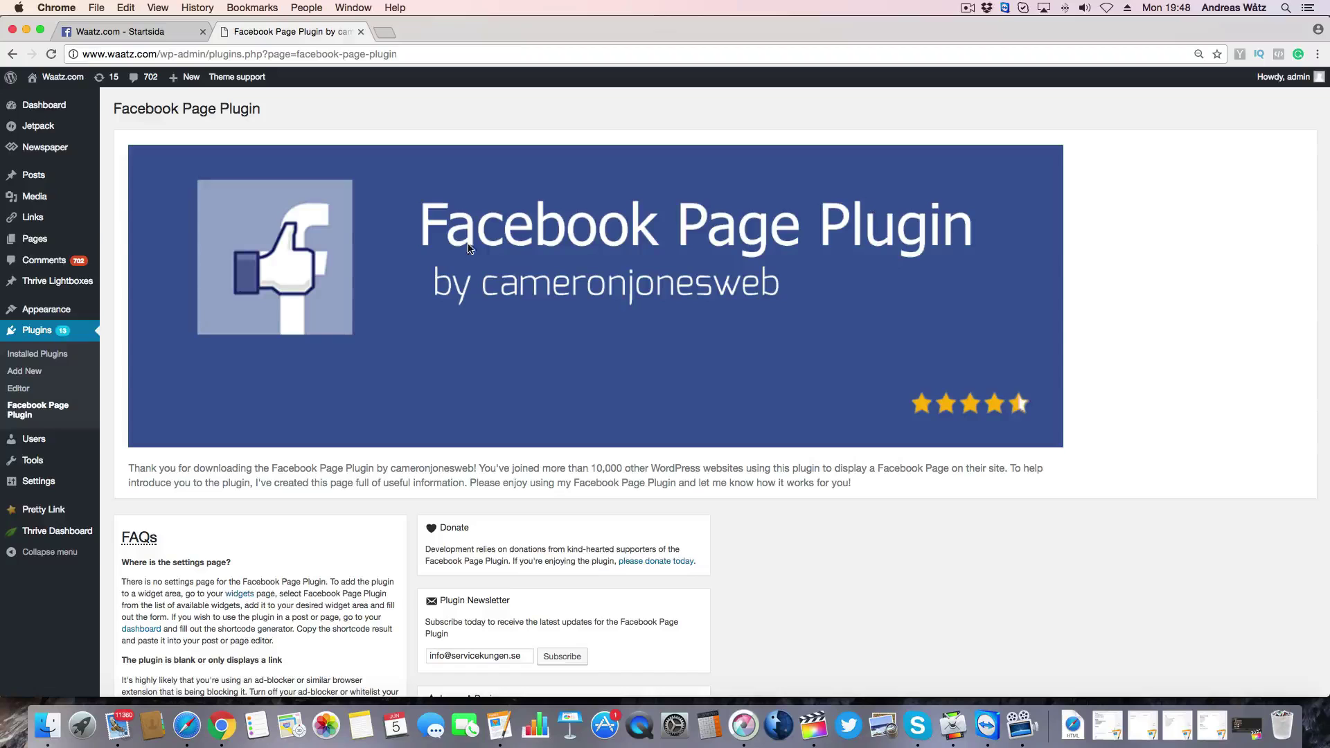
Under Appearance > Widgets, add the Facebook Page Plugin widget to the Newspaper default sidebar.
{"action": "mouse_move", "coordinate": [51, 312]}
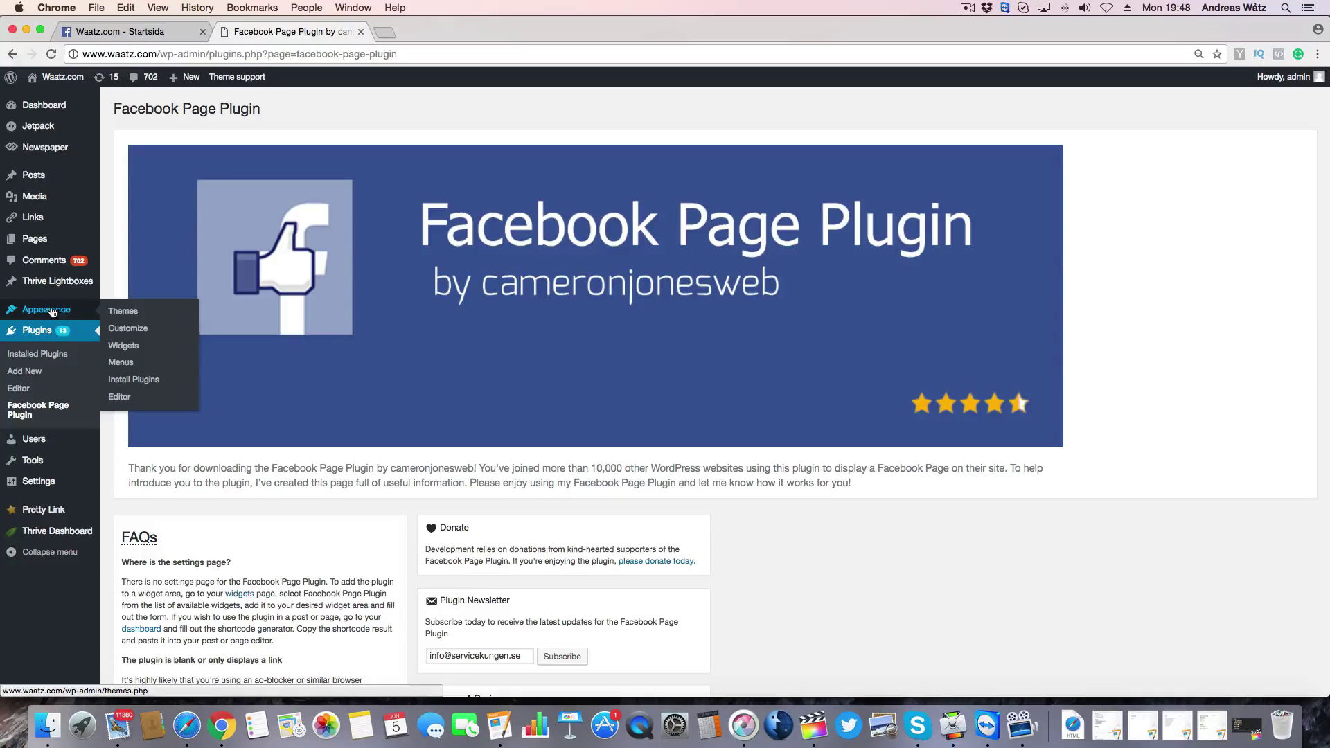
{"action": "left_click", "coordinate": [124, 349]}
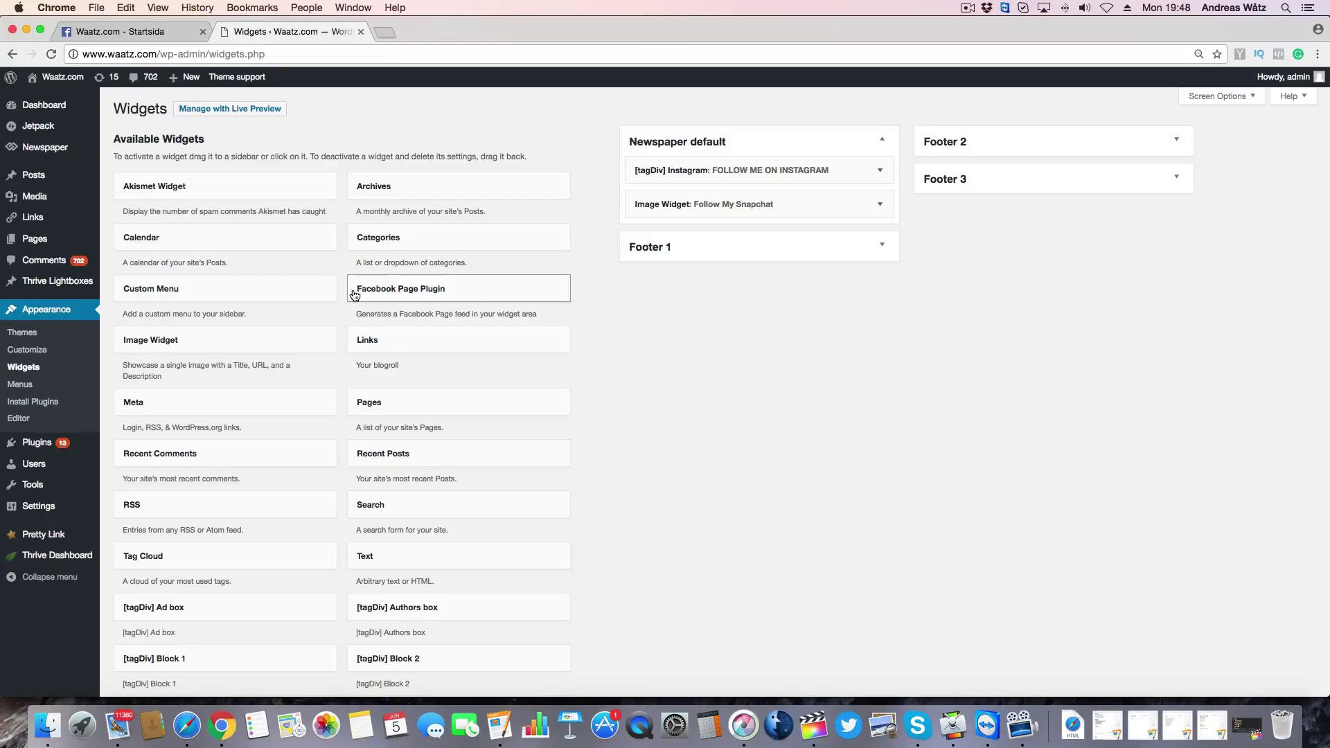
{"action": "left_click", "coordinate": [474, 294]}
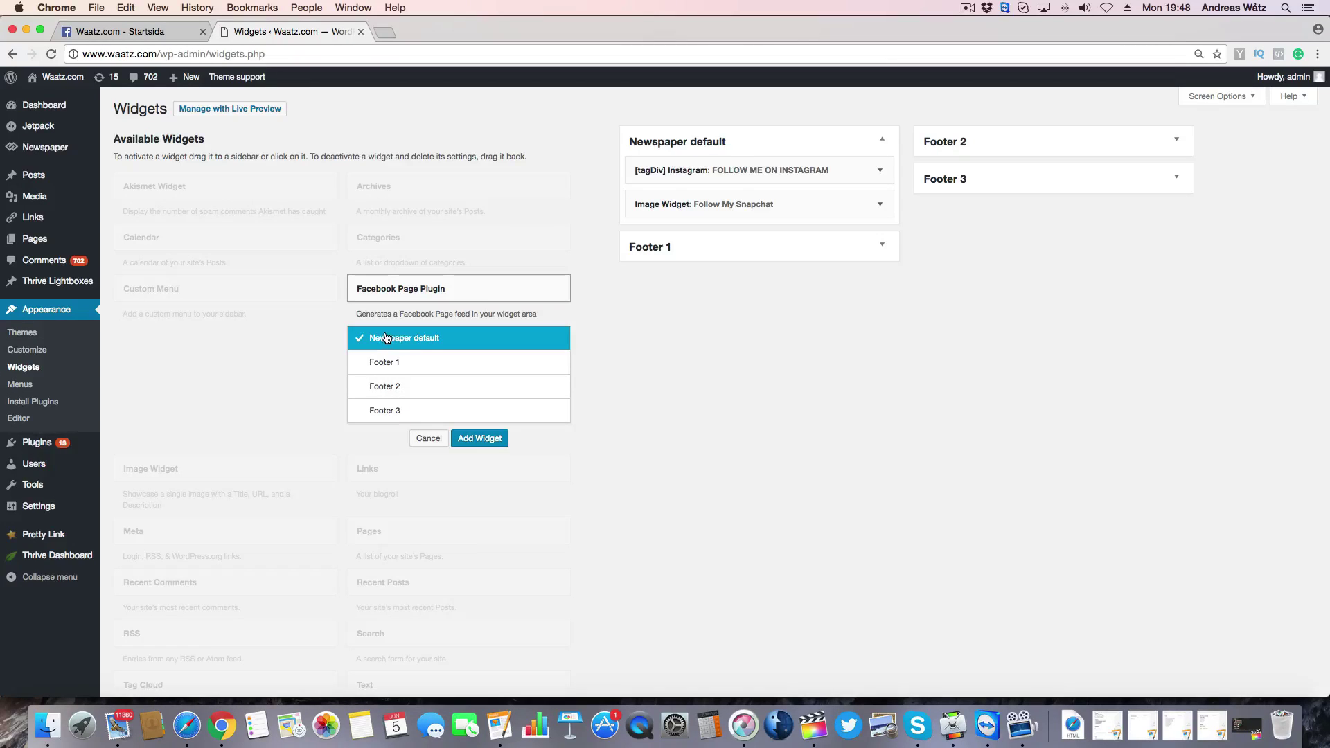
{"action": "left_click", "coordinate": [478, 439]}
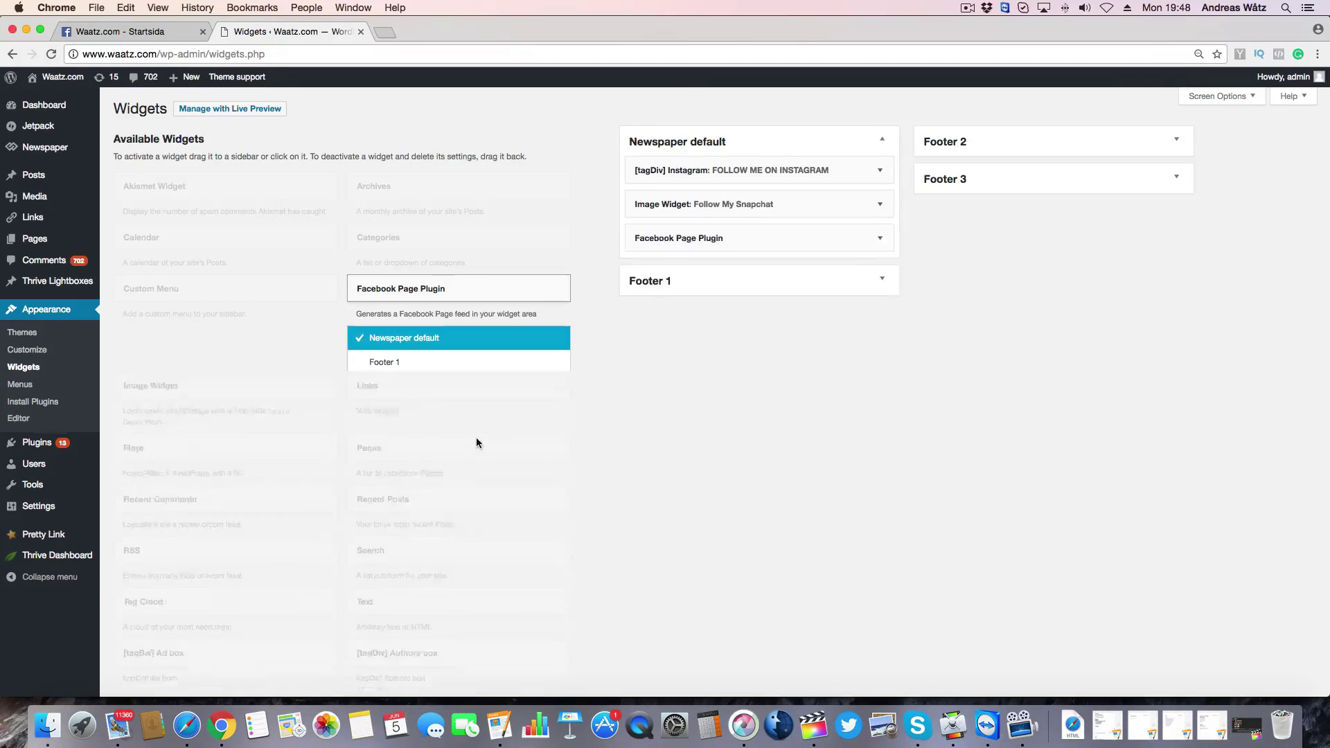
Replace the widget's default 'New title' with 'Facebook'.
{"action": "left_click", "coordinate": [684, 282]}
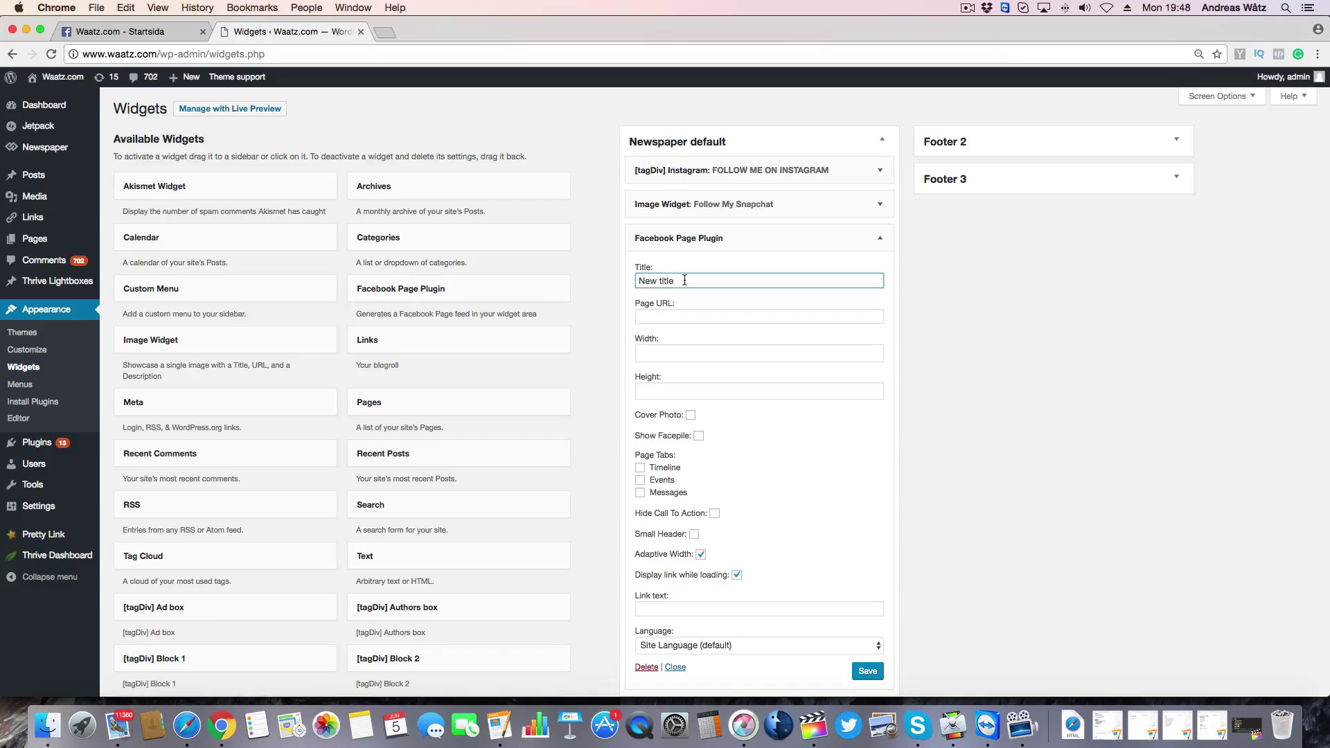
{"action": "left_click_drag", "start_coordinate": [676, 280], "coordinate": [631, 280]}
{"action": "key", "text": "BackSpace"}
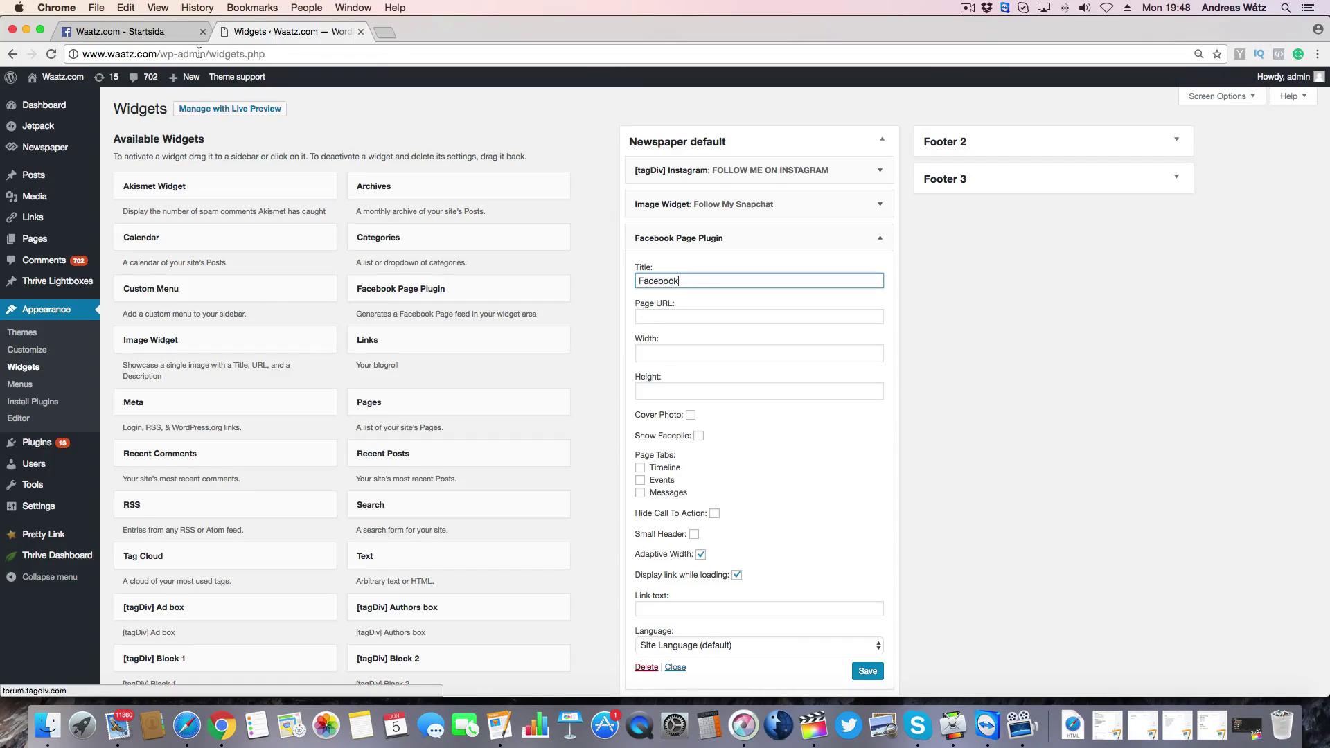
Copy the Facebook page's web address from the Facebook tab's address bar.
{"action": "left_click", "coordinate": [148, 35]}
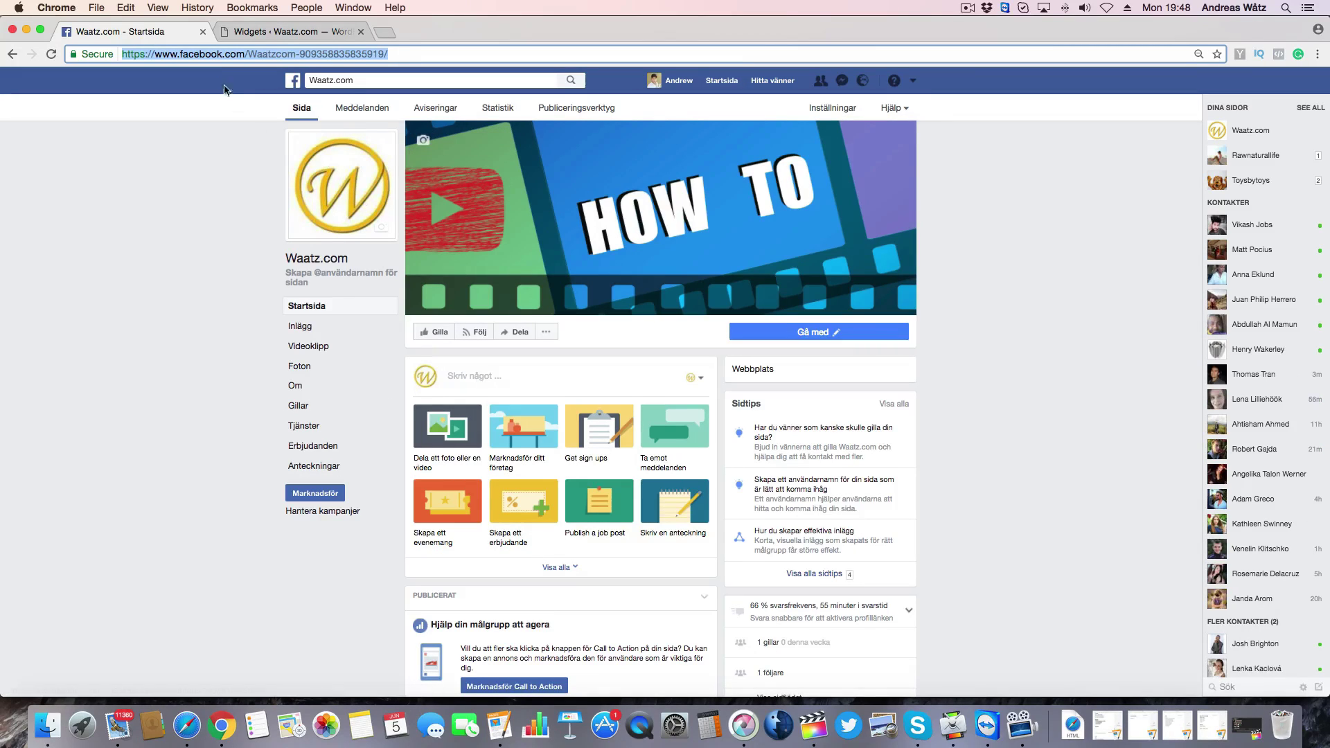
{"action": "right_click", "coordinate": [220, 54]}
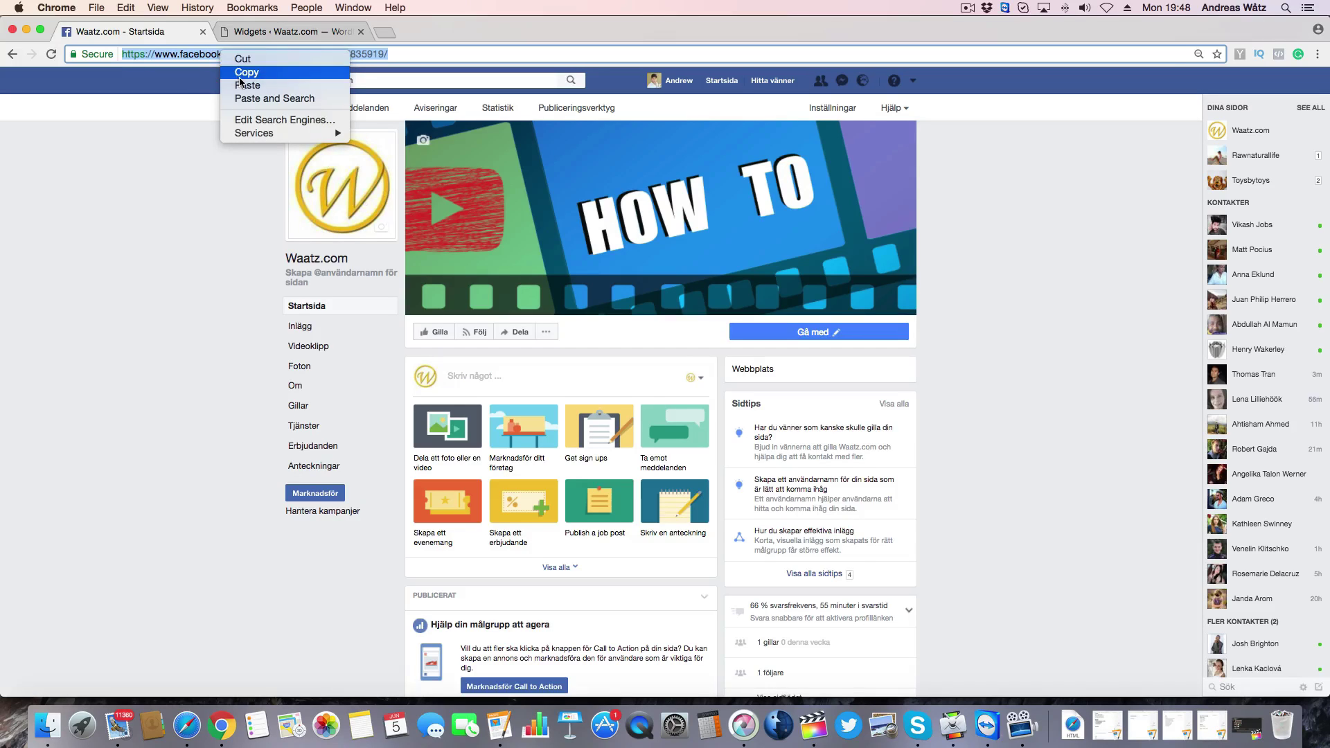
{"action": "left_click", "coordinate": [240, 78]}
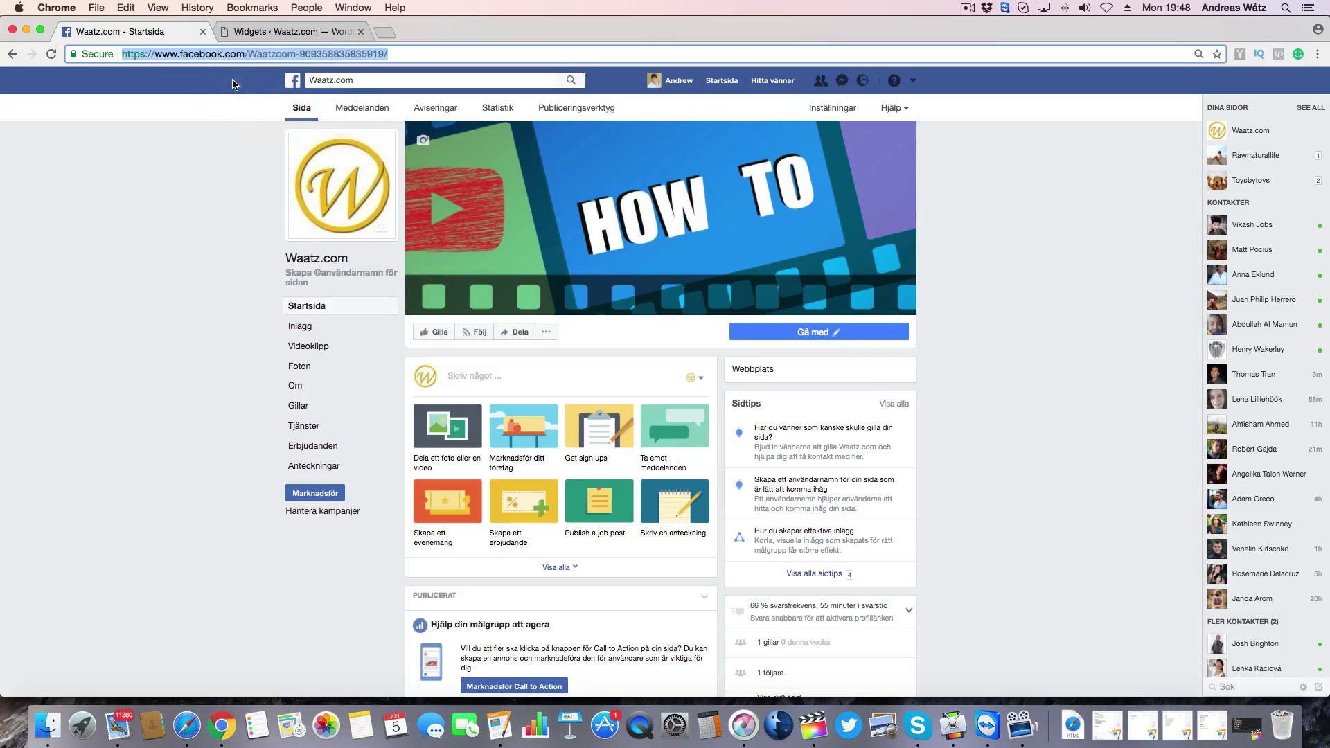
{"action": "left_click", "coordinate": [268, 36]}
Paste the Facebook page address into Page URL, set height 600 and enable the cover photo.
{"action": "left_click", "coordinate": [670, 319]}
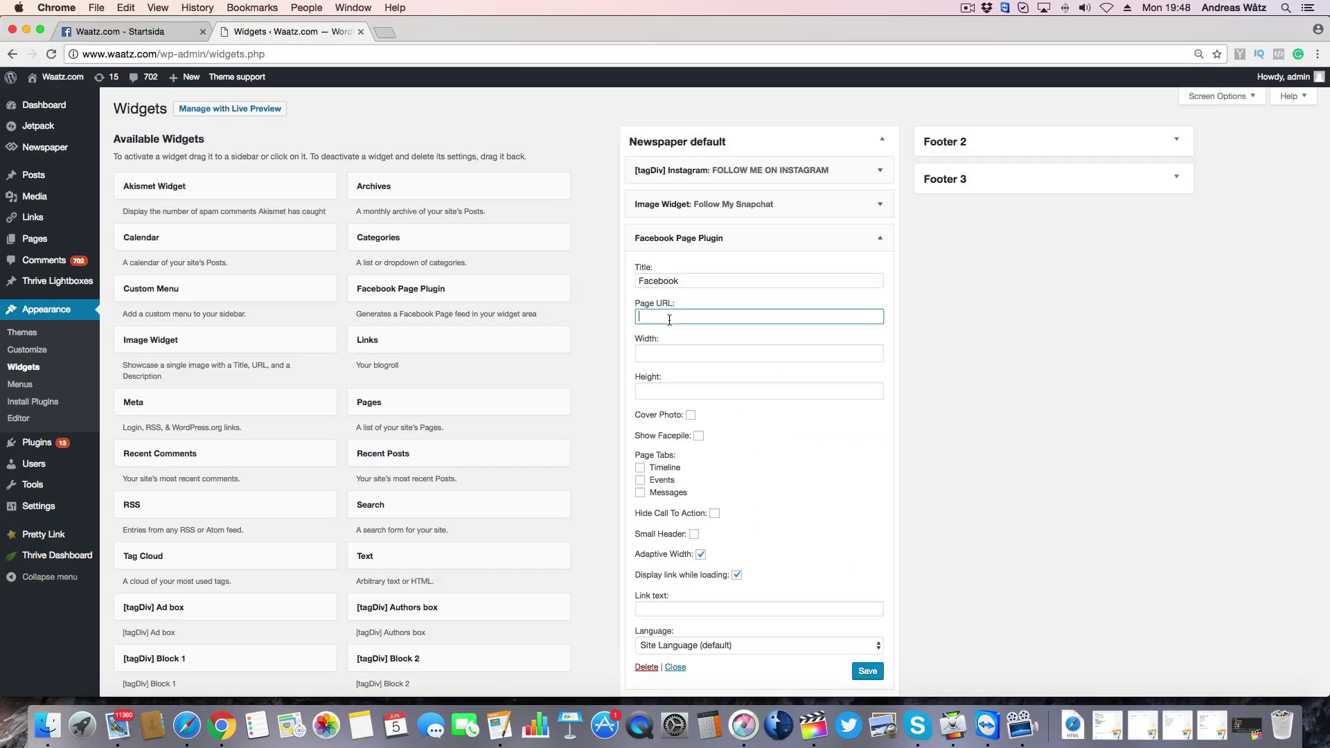
{"action": "key", "text": "cmd+v"}
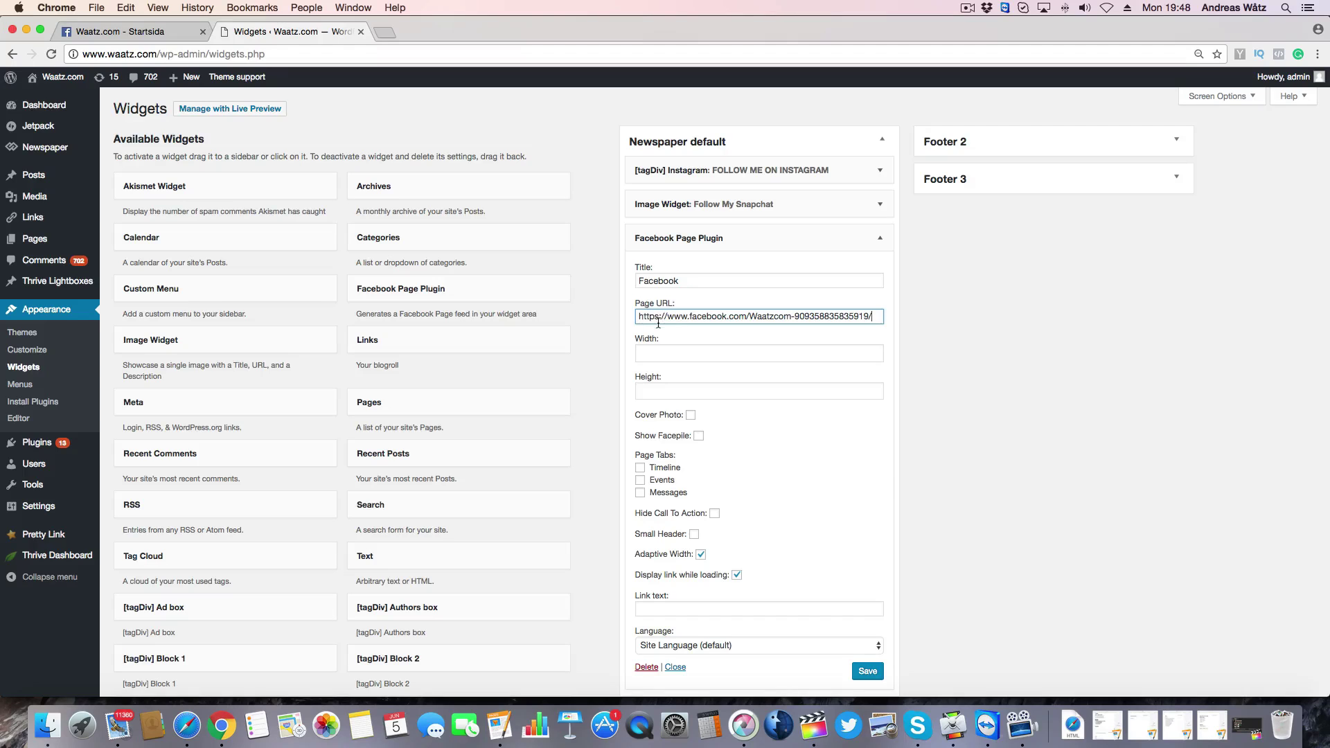
{"action": "scroll", "coordinate": [659, 332], "scroll_direction": "down", "scroll_amount": 4}
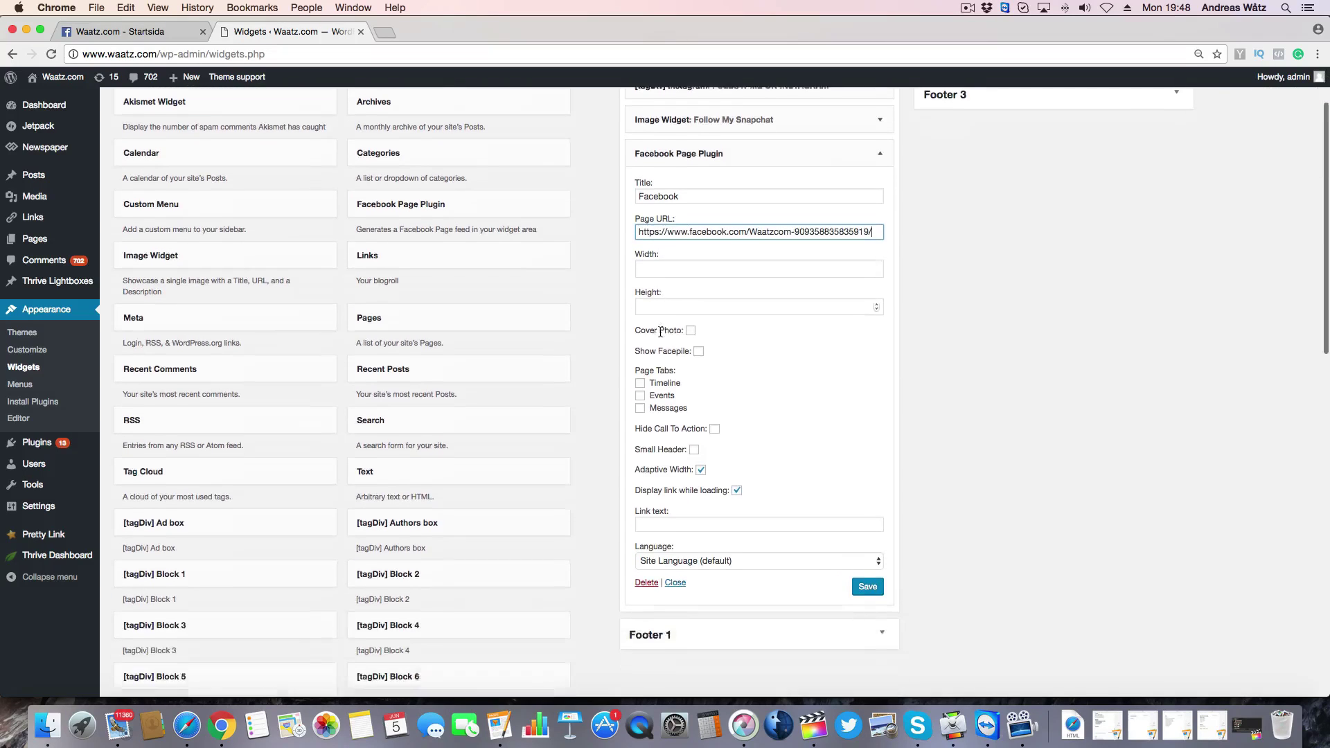
{"action": "left_click", "coordinate": [657, 259]}
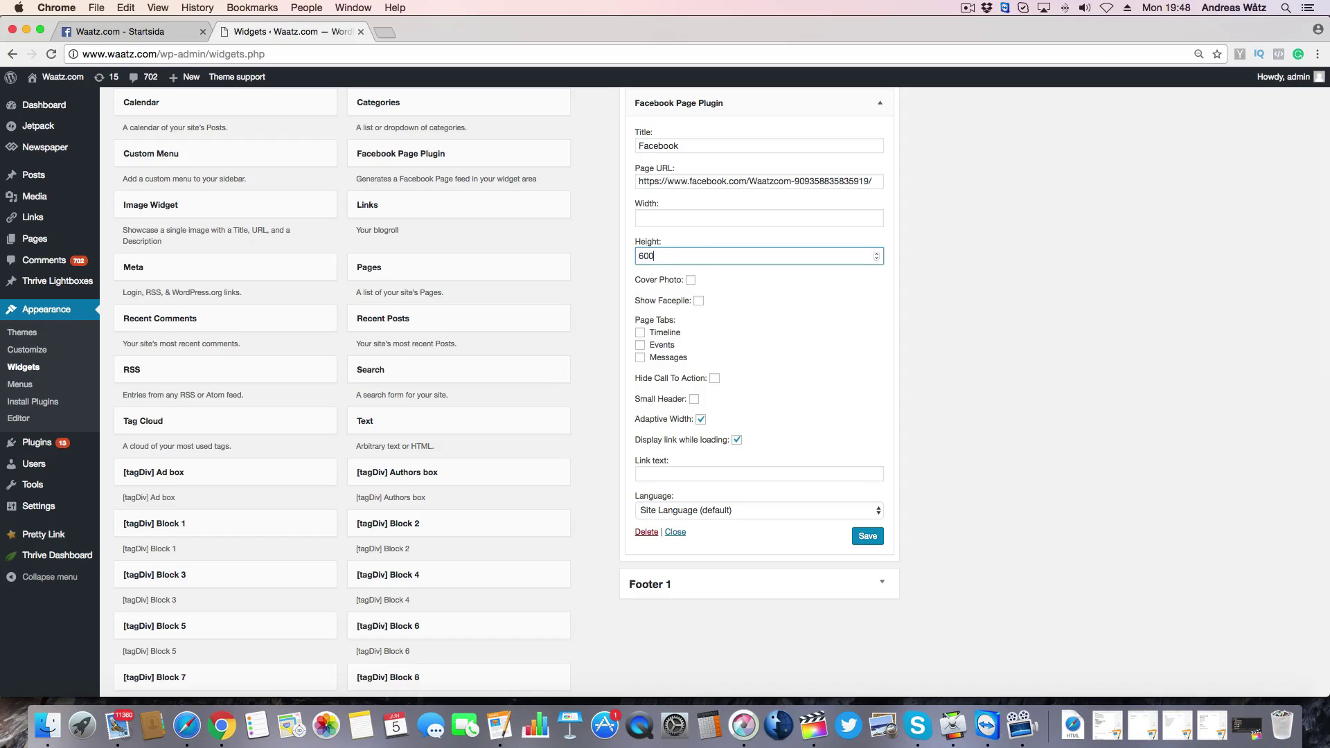
{"action": "left_click", "coordinate": [691, 280]}
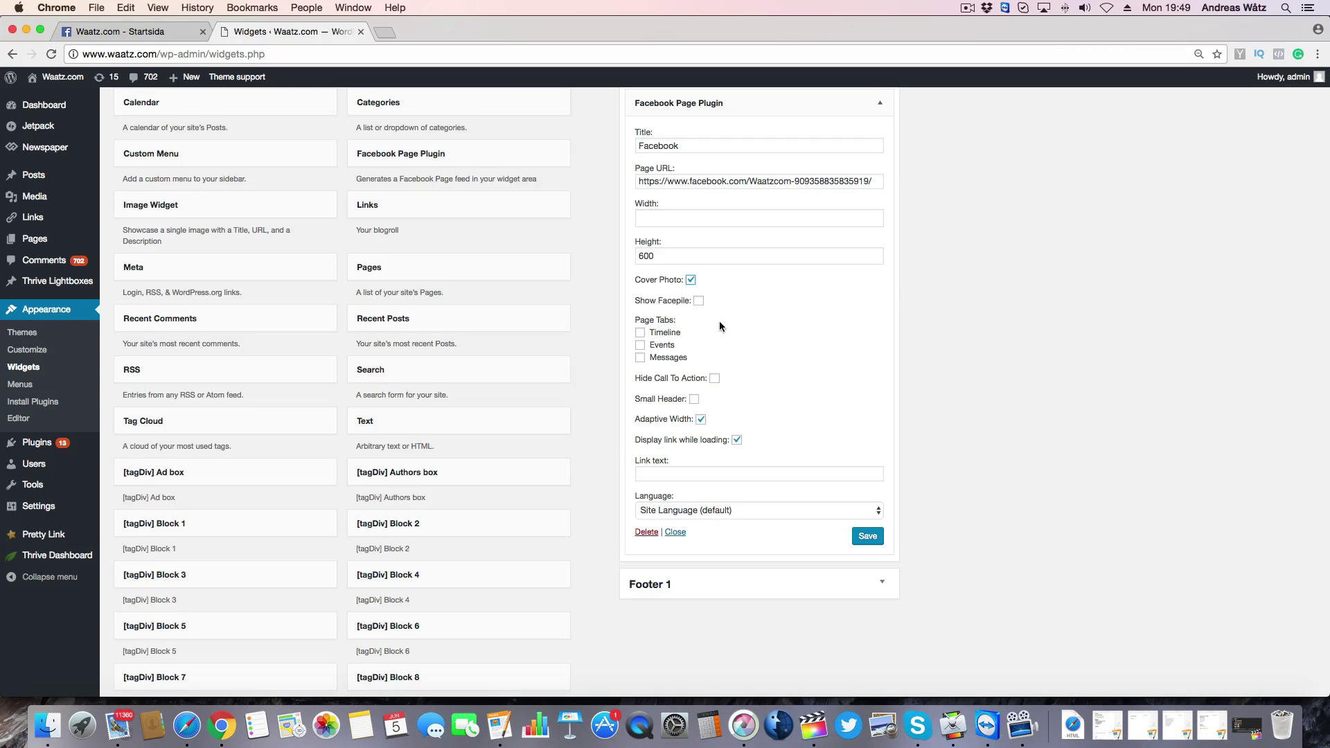
Tick the Timeline, Events and Messages tabs and set the language to English (US).
{"action": "scroll", "coordinate": [719, 326], "scroll_direction": "down", "scroll_amount": 1}
{"action": "left_click", "coordinate": [640, 306]}
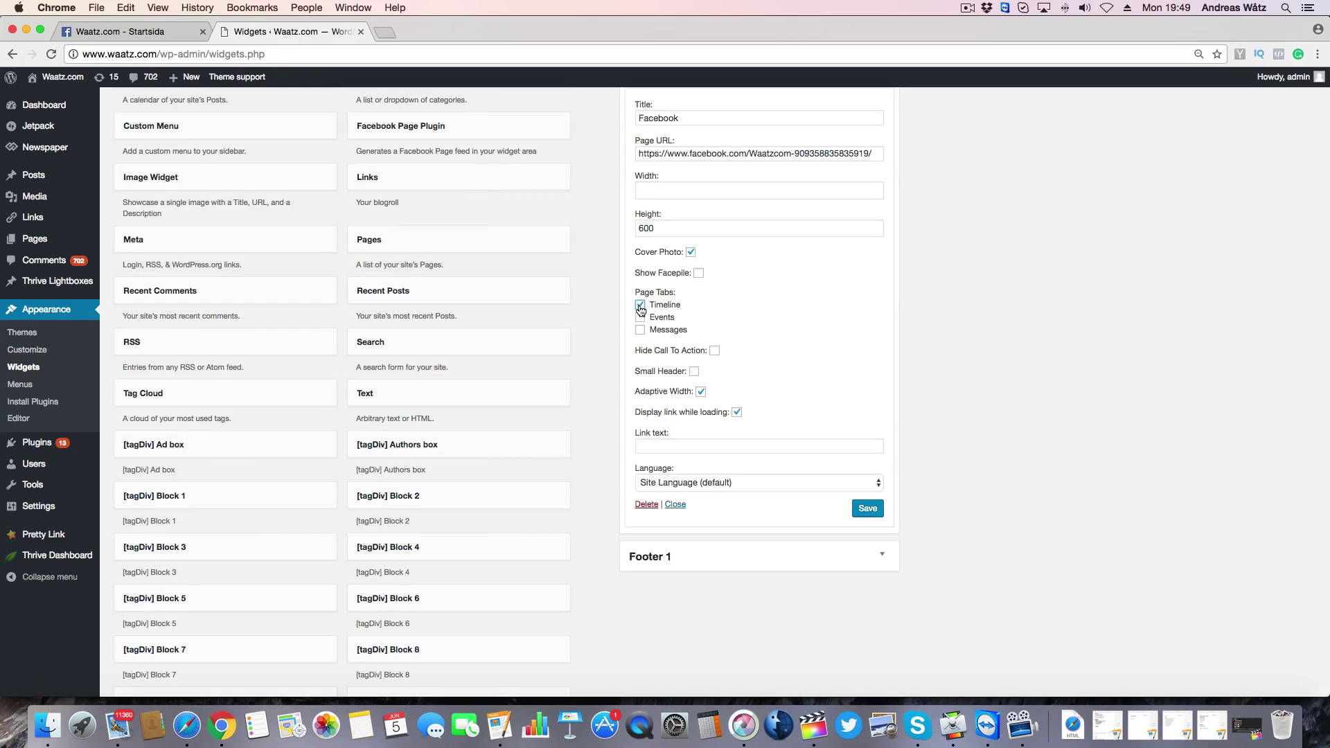
{"action": "left_click", "coordinate": [640, 317]}
{"action": "left_click", "coordinate": [640, 331]}
{"action": "scroll", "coordinate": [671, 380], "scroll_direction": "down", "scroll_amount": 3}
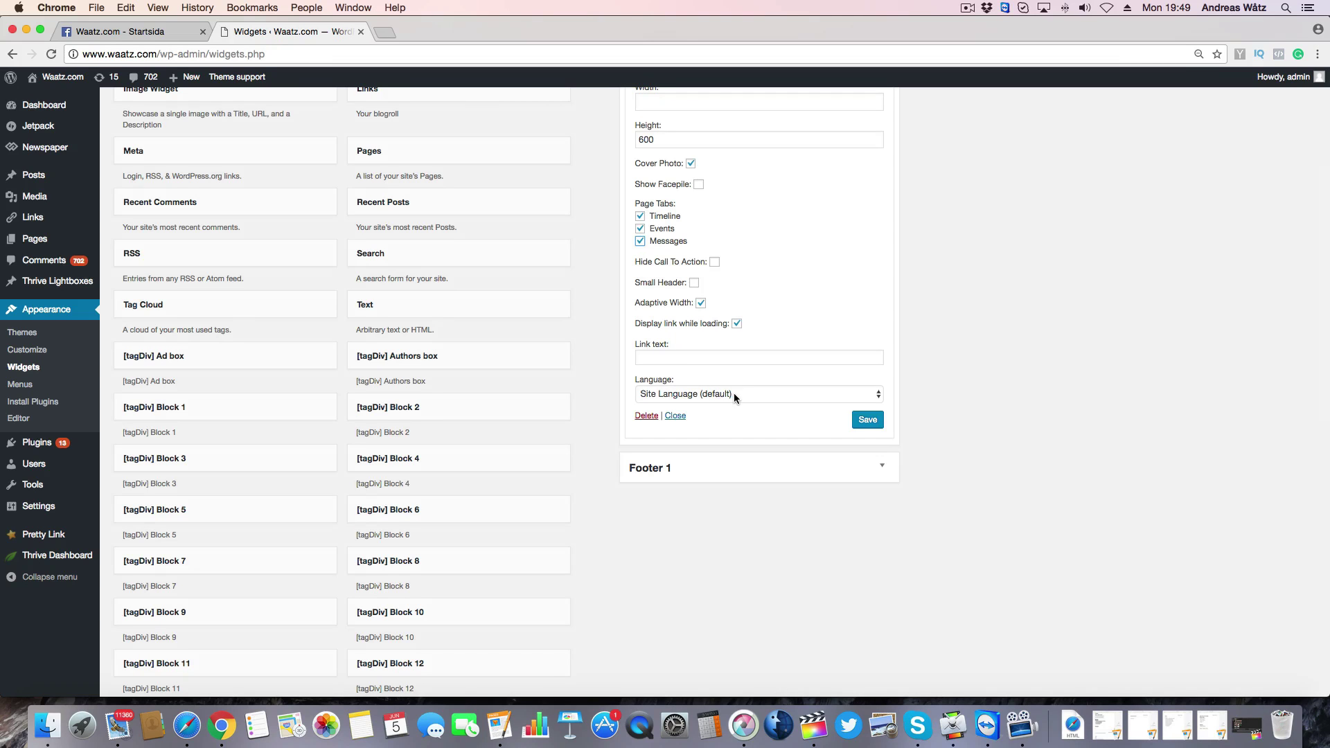
{"action": "left_click", "coordinate": [734, 394]}
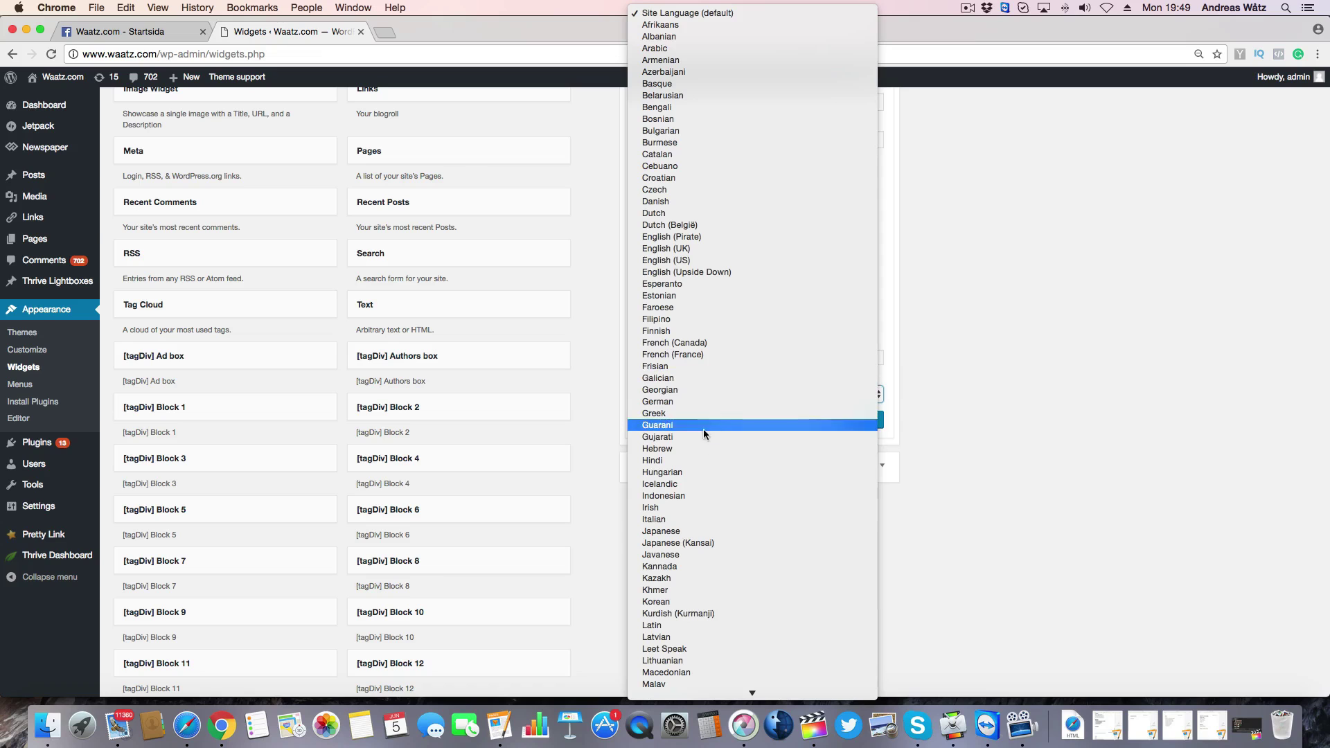
{"action": "left_click", "coordinate": [707, 262]}
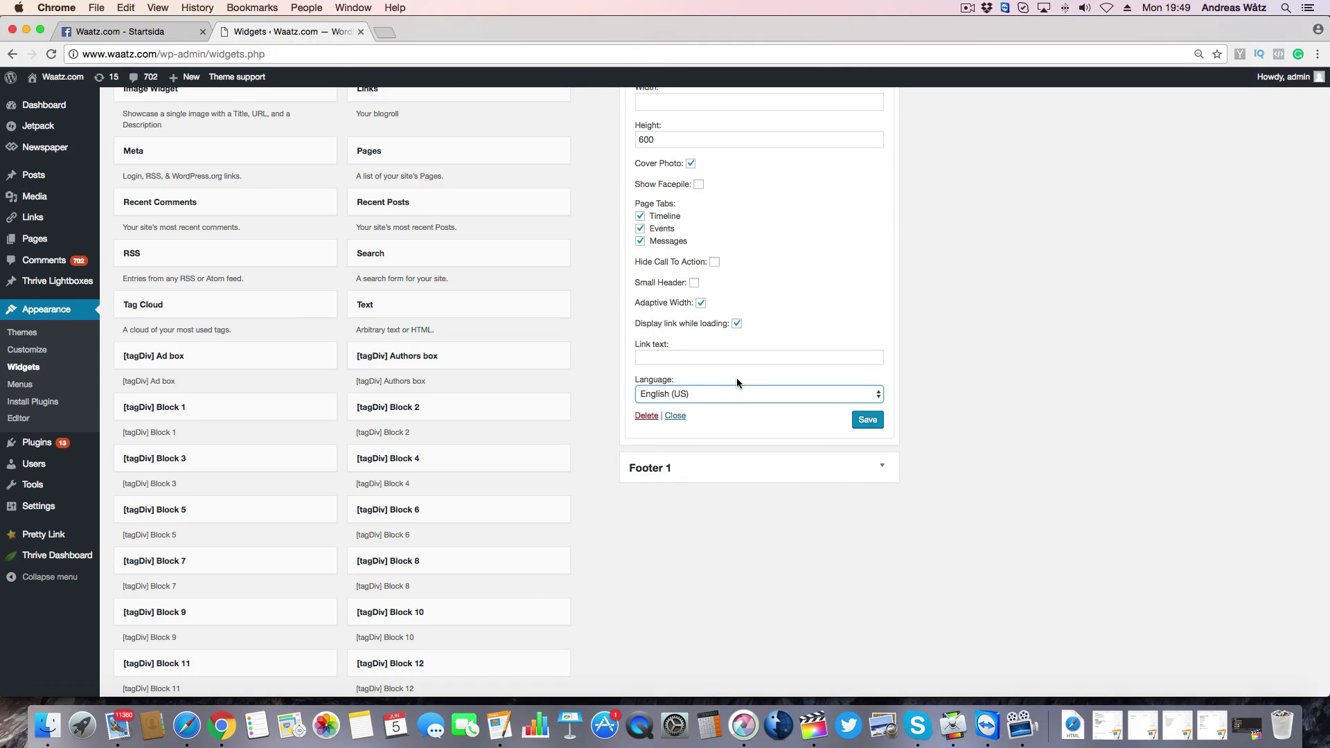
Save the Facebook widget and drag it toward the top of the sidebar.
{"action": "scroll", "coordinate": [762, 402], "scroll_direction": "up", "scroll_amount": 1}
{"action": "left_click", "coordinate": [872, 465]}
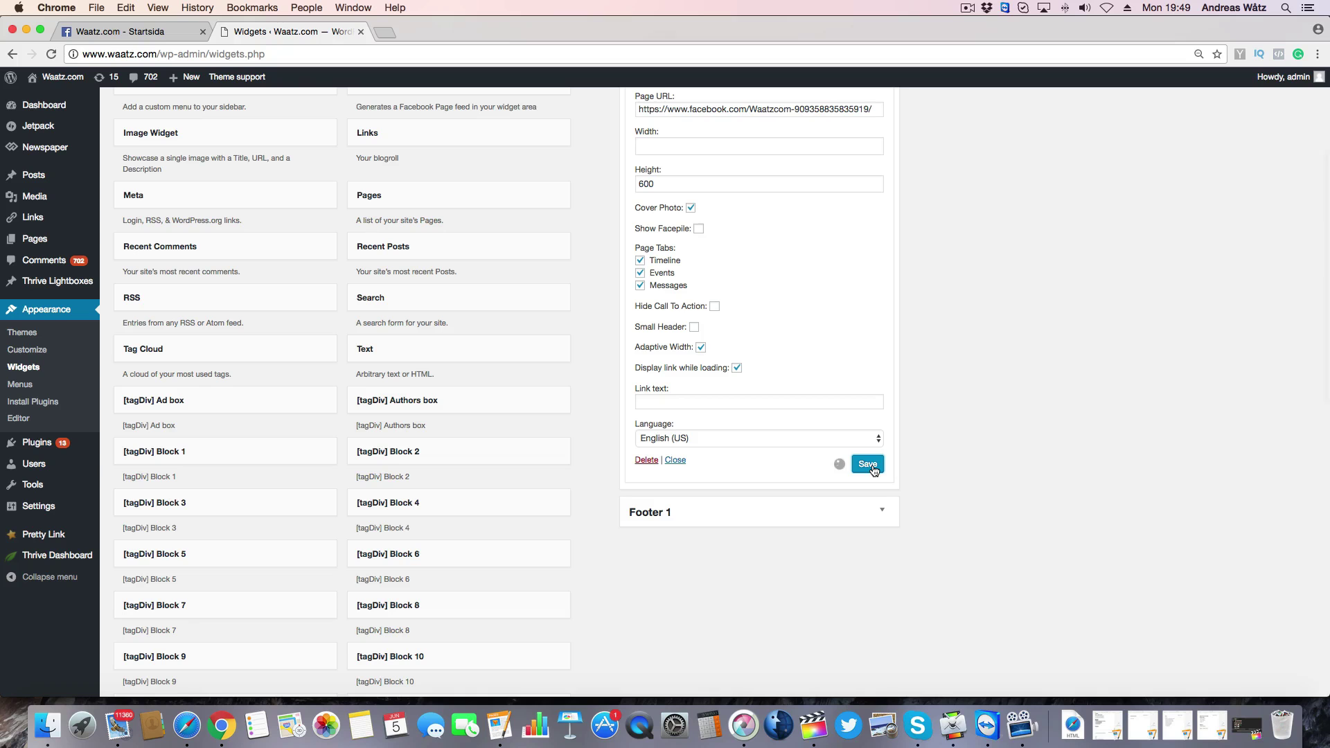
{"action": "scroll", "coordinate": [872, 463], "scroll_direction": "up", "scroll_amount": 5}
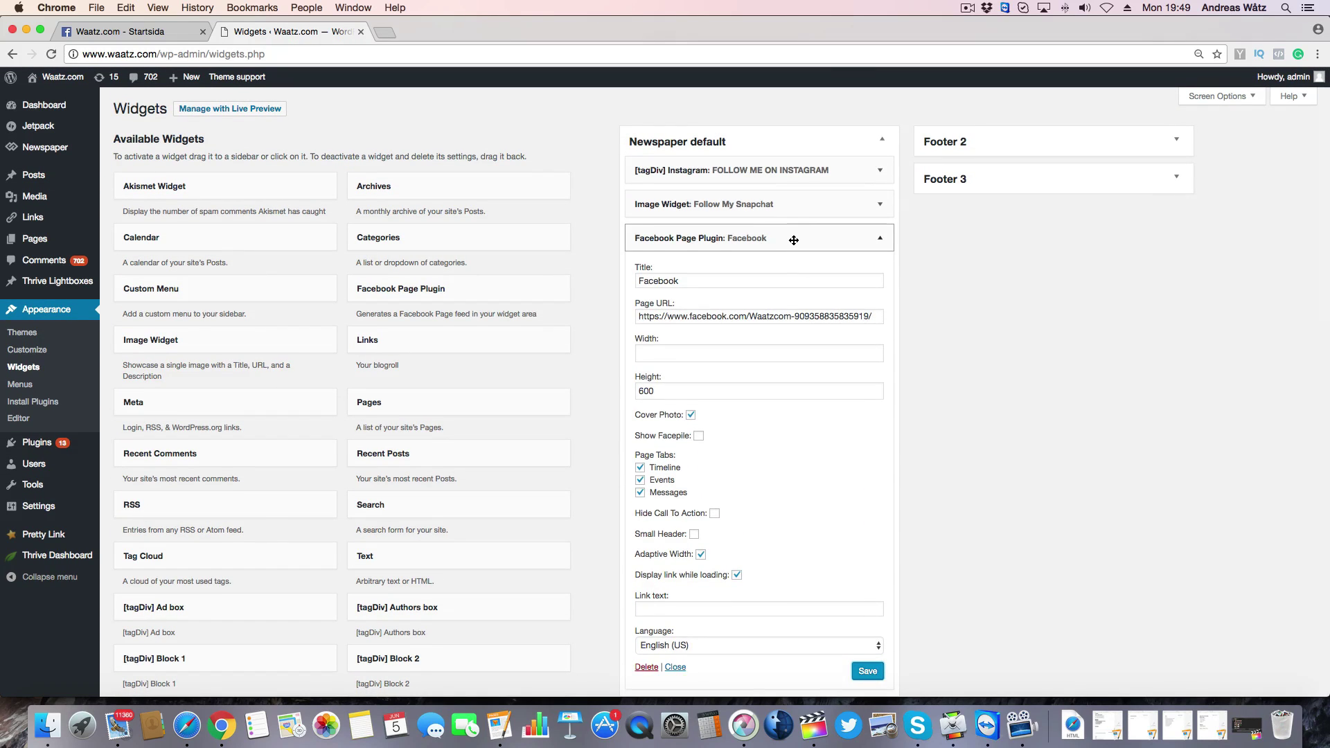
{"action": "left_click_drag", "start_coordinate": [794, 240], "coordinate": [792, 171]}
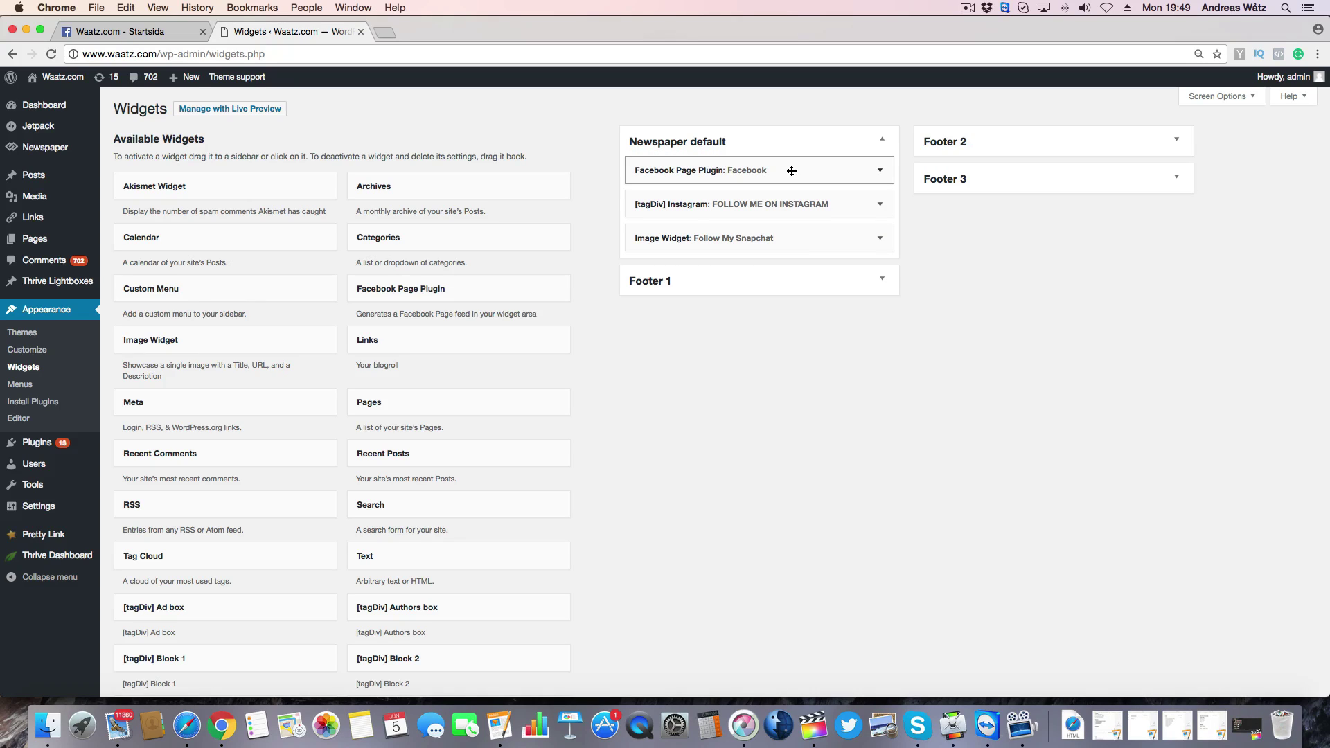
Visit the site's front page to see the Facebook box in the sidebar.
{"action": "left_click", "coordinate": [73, 83]}
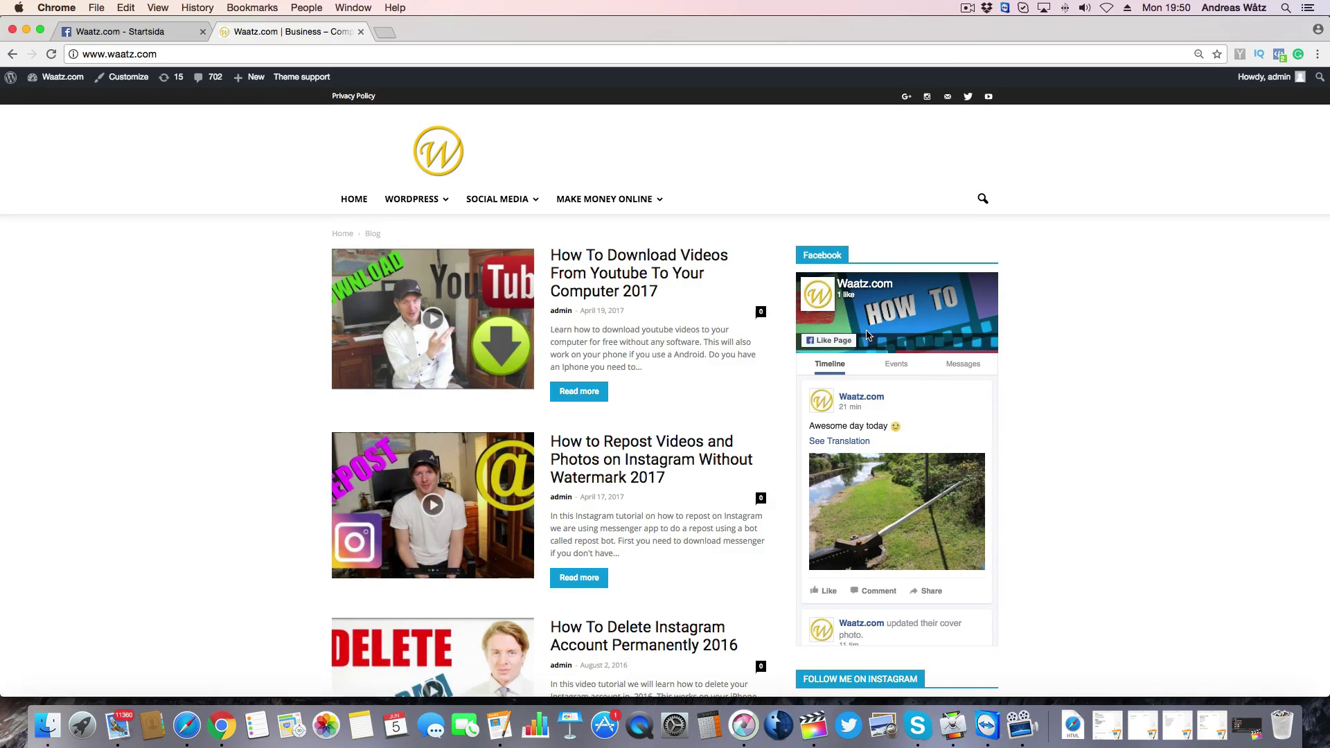
{"action": "scroll", "coordinate": [845, 360], "scroll_direction": "down", "scroll_amount": 2}
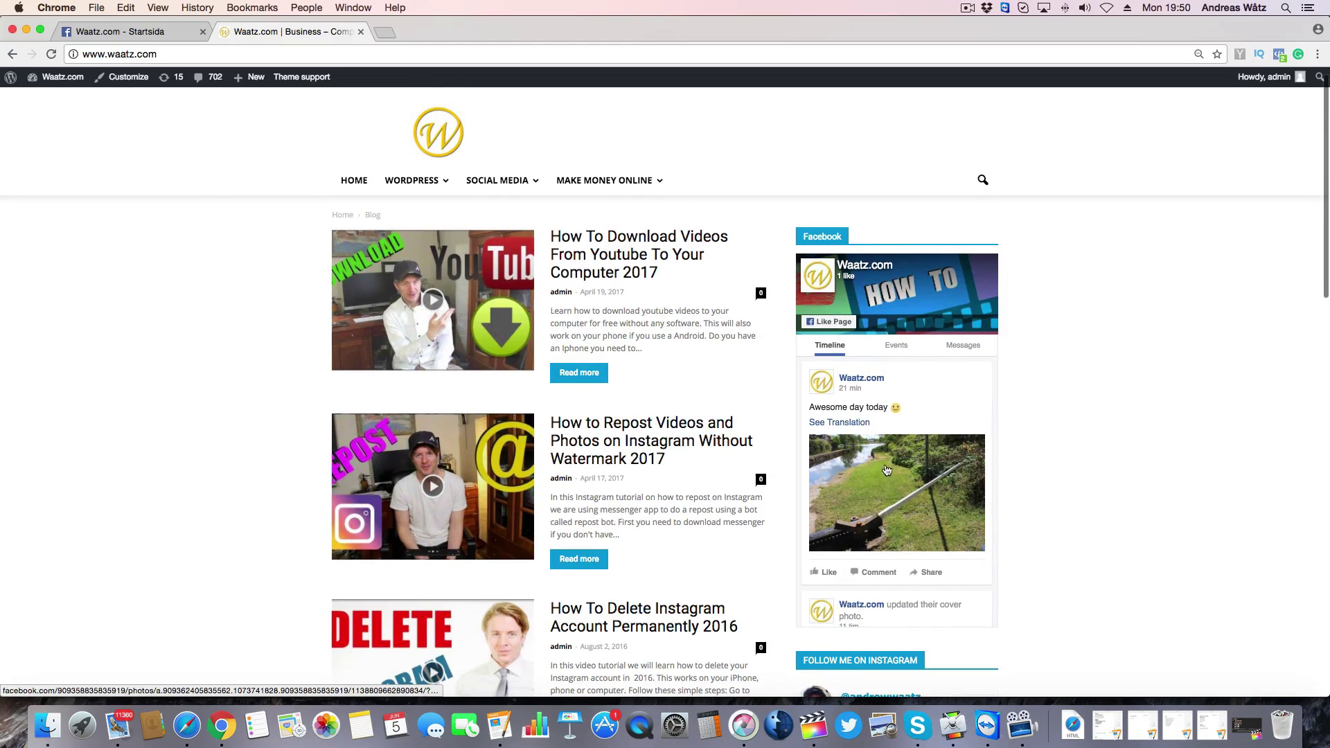
{"action": "scroll", "coordinate": [894, 485], "scroll_direction": "down", "scroll_amount": 5}
{"action": "scroll", "coordinate": [894, 486], "scroll_direction": "down", "scroll_amount": 10}
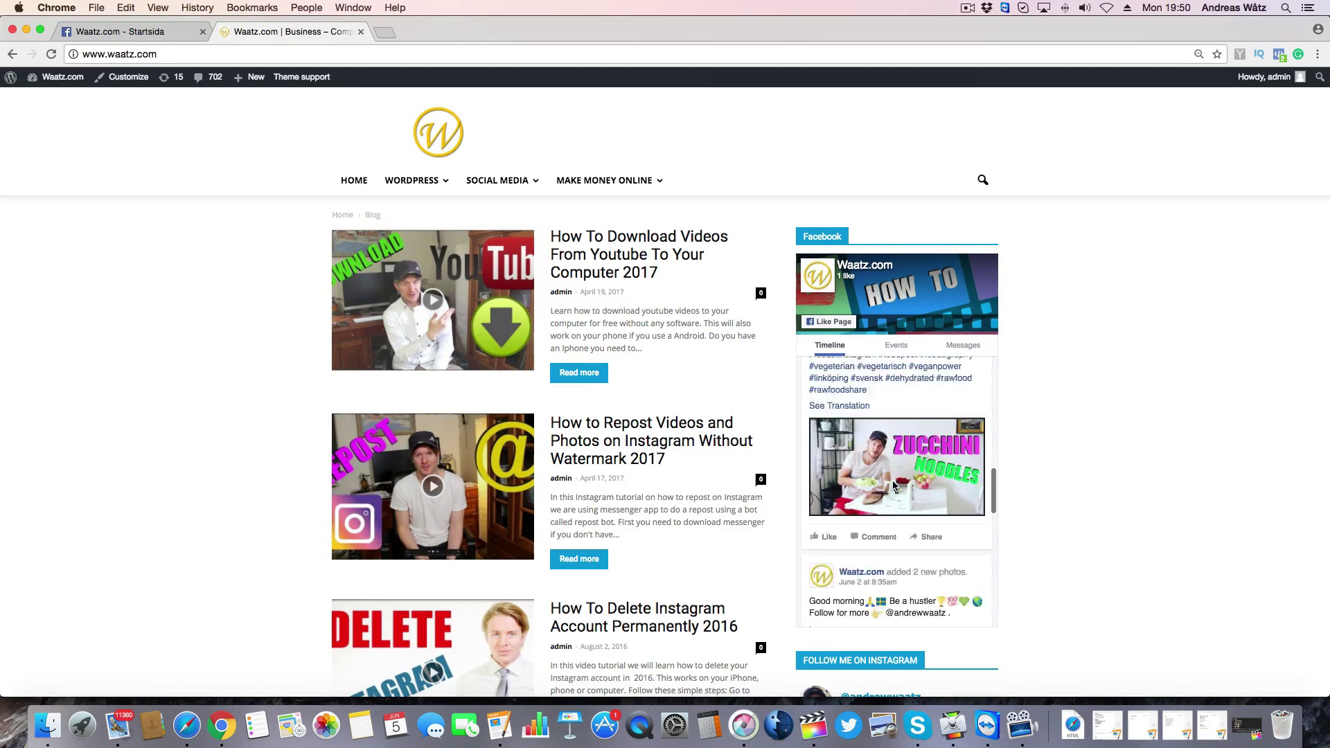
{"action": "scroll", "coordinate": [895, 487], "scroll_direction": "up", "scroll_amount": 6}
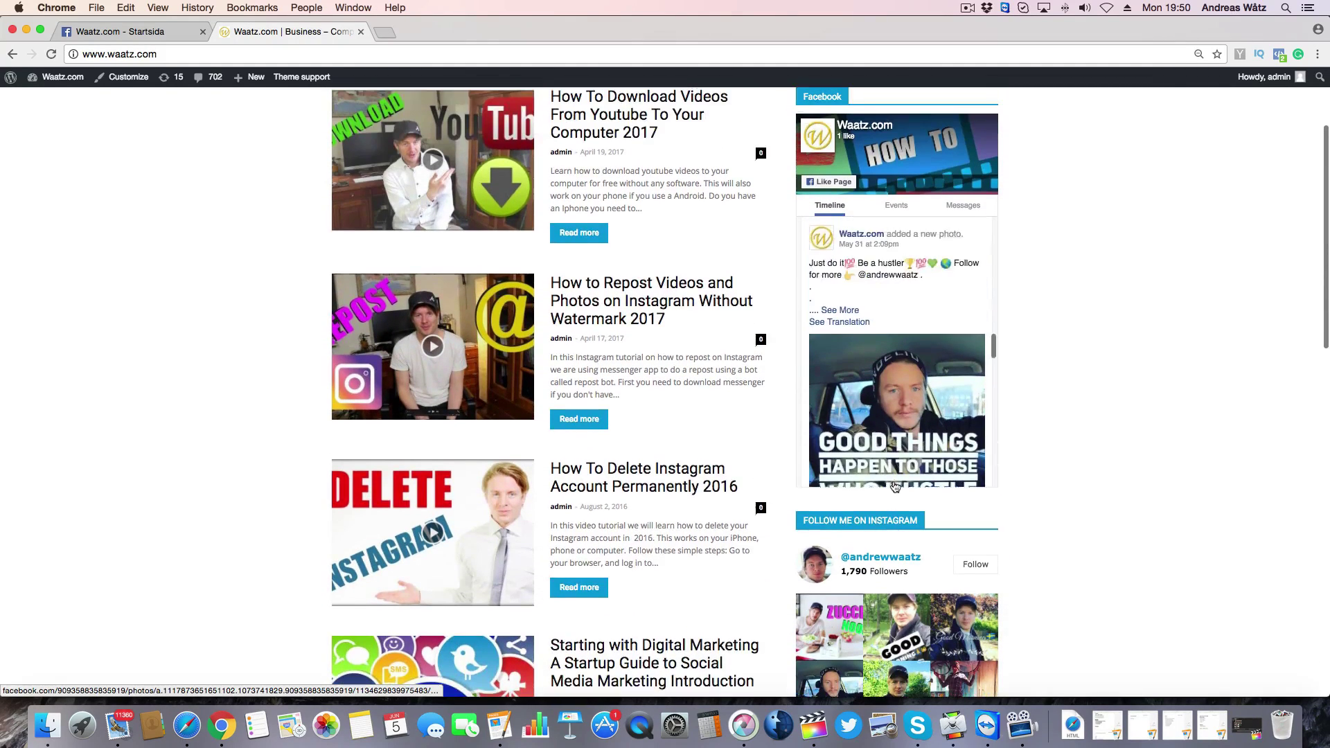
{"action": "scroll", "coordinate": [895, 486], "scroll_direction": "up", "scroll_amount": 5}
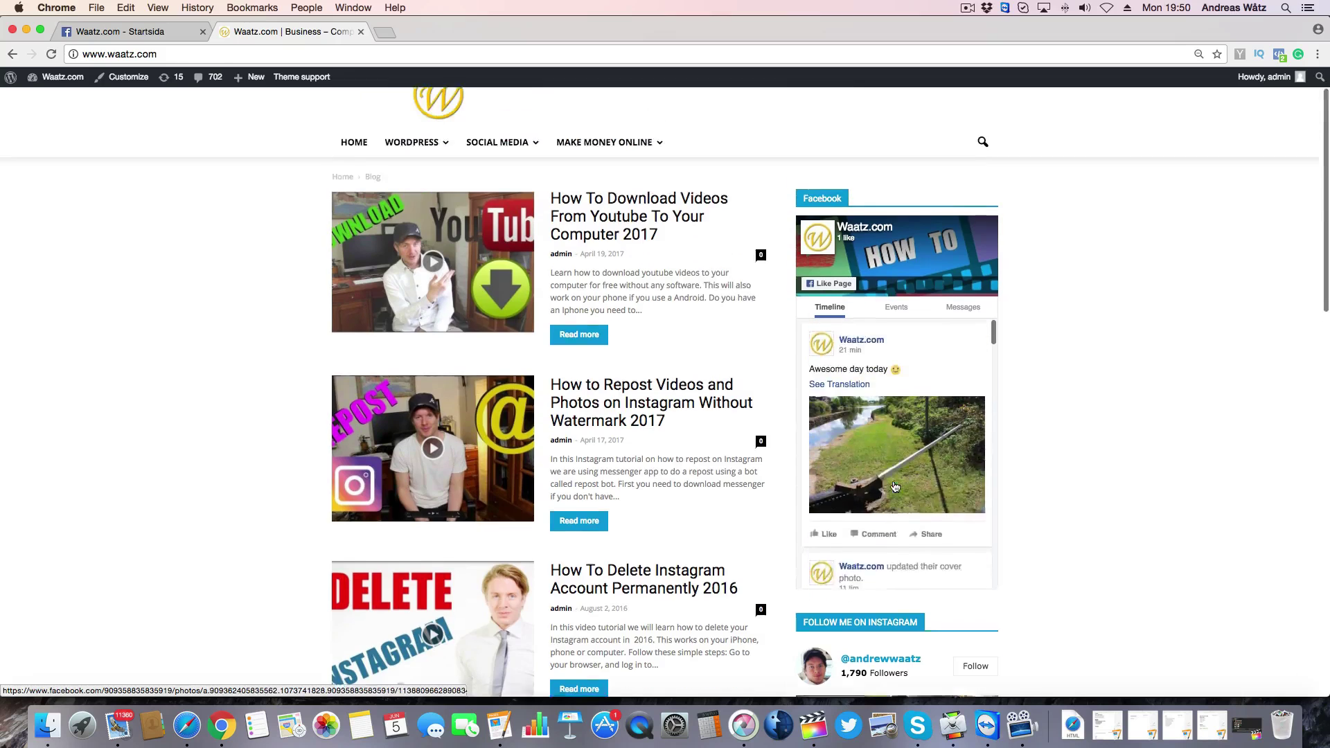
{"action": "left_click", "coordinate": [897, 367]}
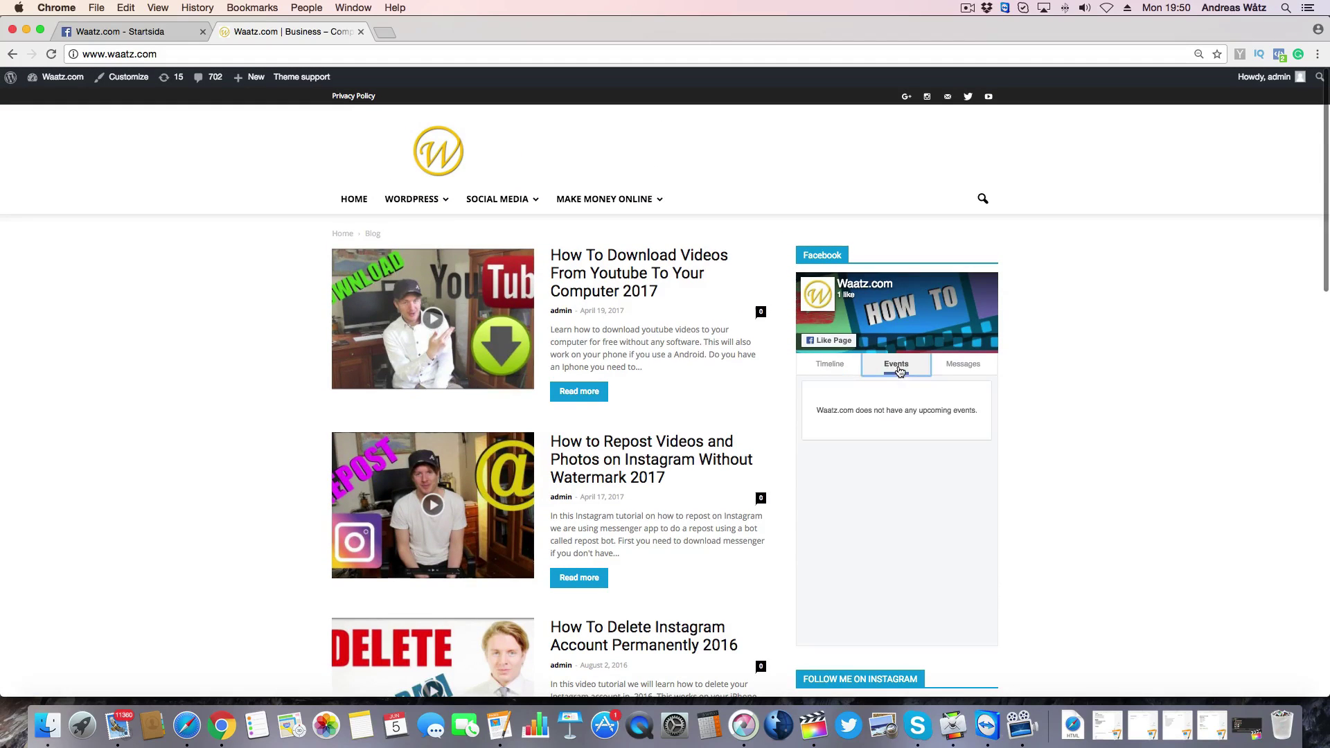
{"action": "left_click", "coordinate": [958, 367]}
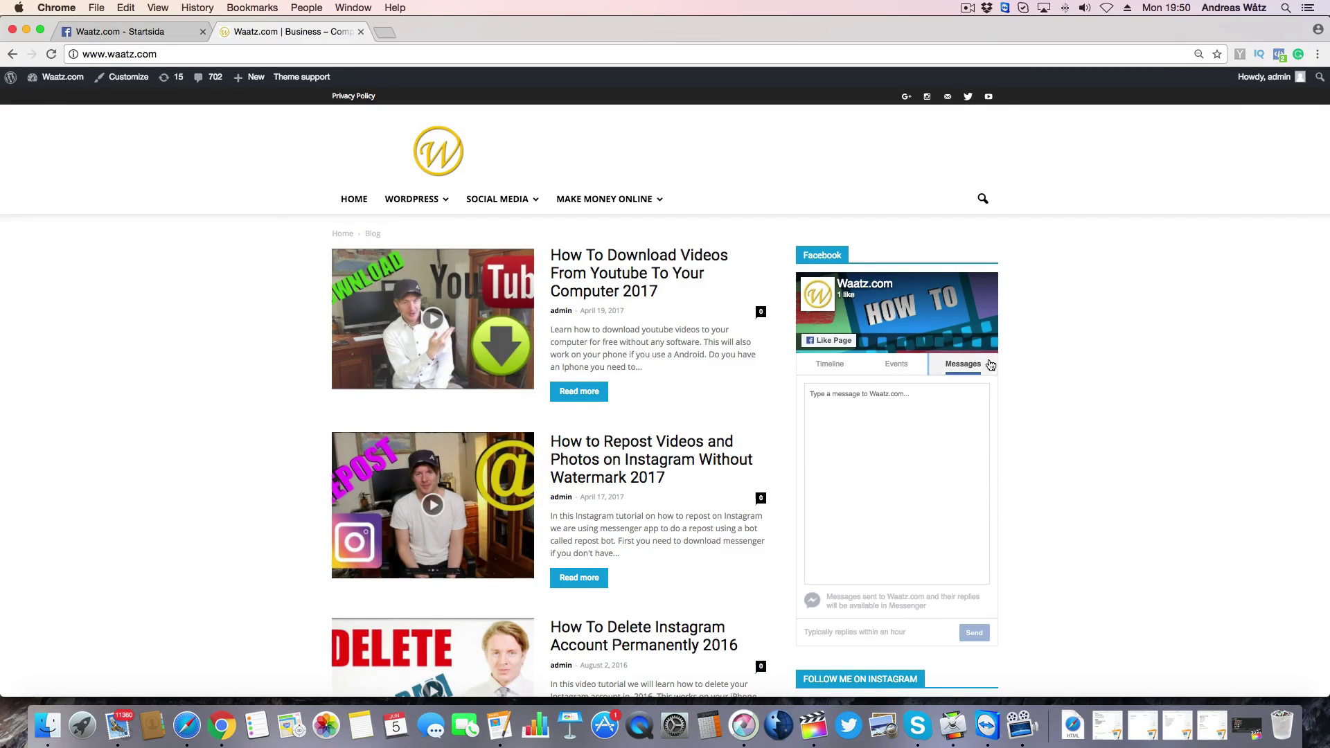
{"action": "left_click", "coordinate": [831, 367]}
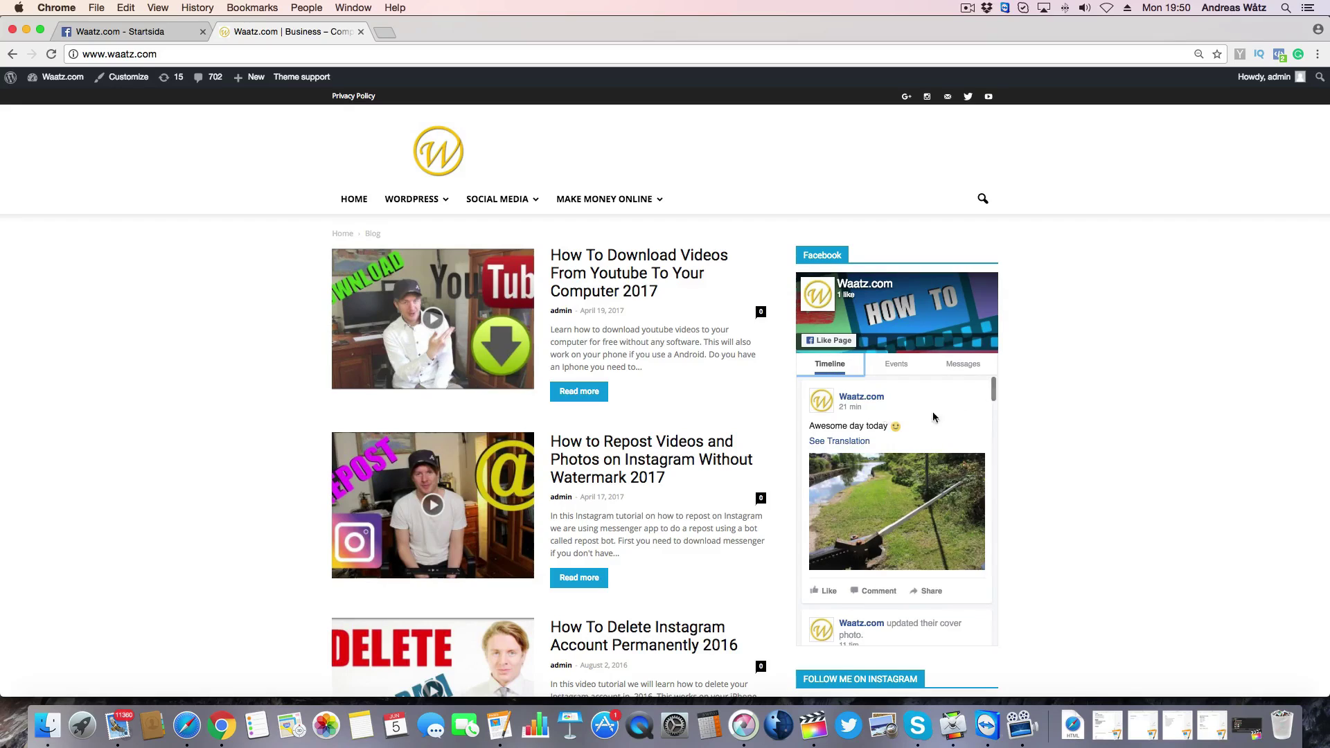
{"action": "scroll", "coordinate": [970, 430], "scroll_direction": "down", "scroll_amount": 3}
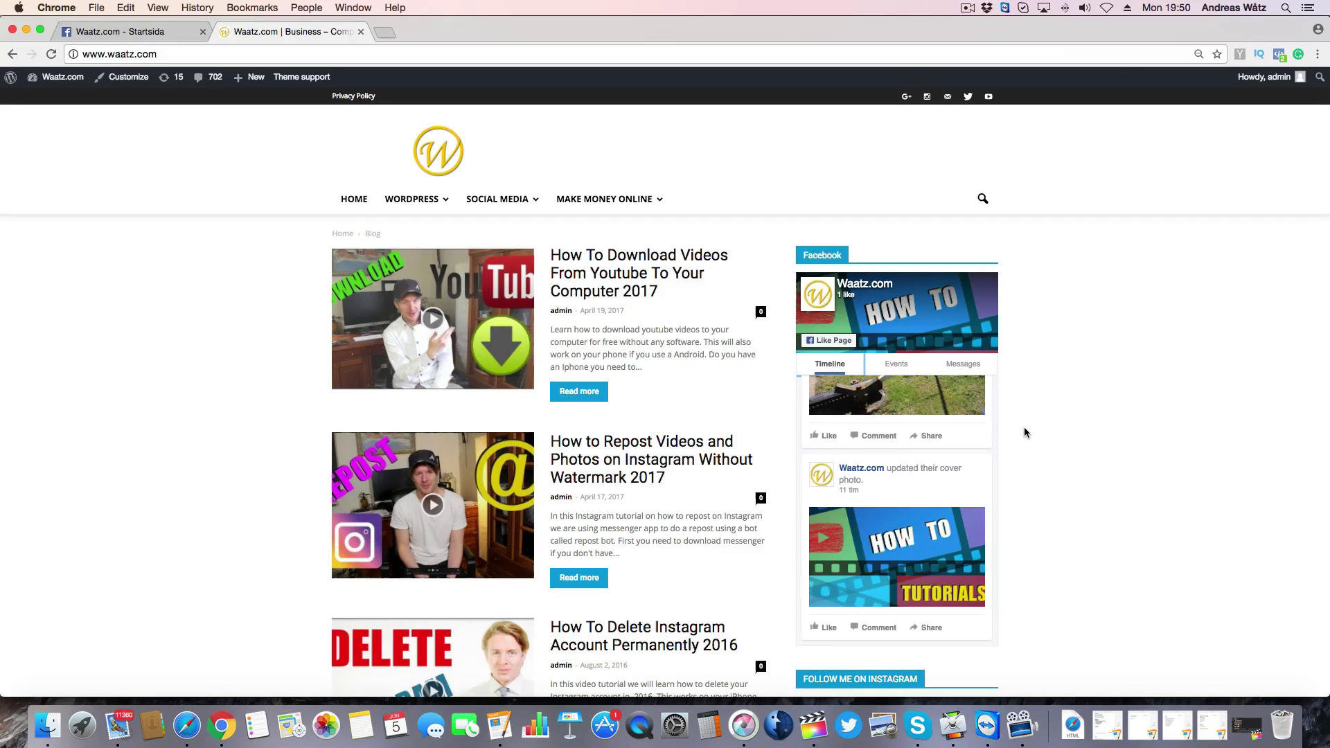